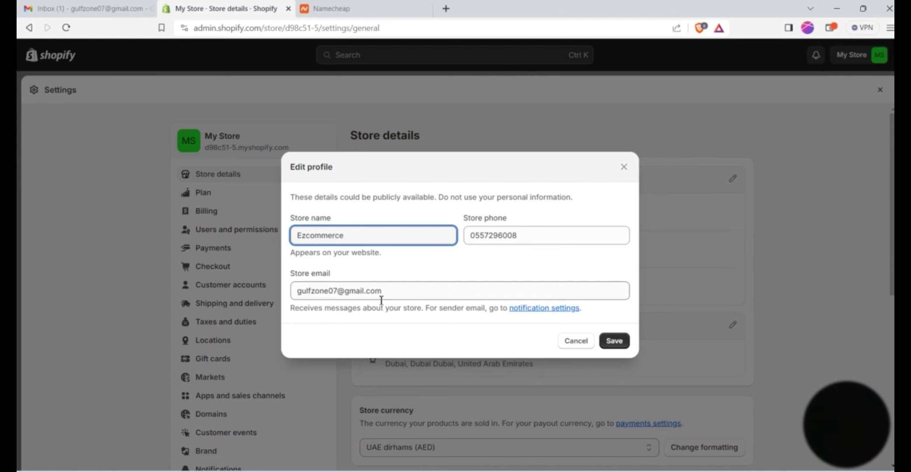
- Check the store email in the profile details and save the profile under the store name Ezcommerce
click(309, 292)
triple_click(297, 293)
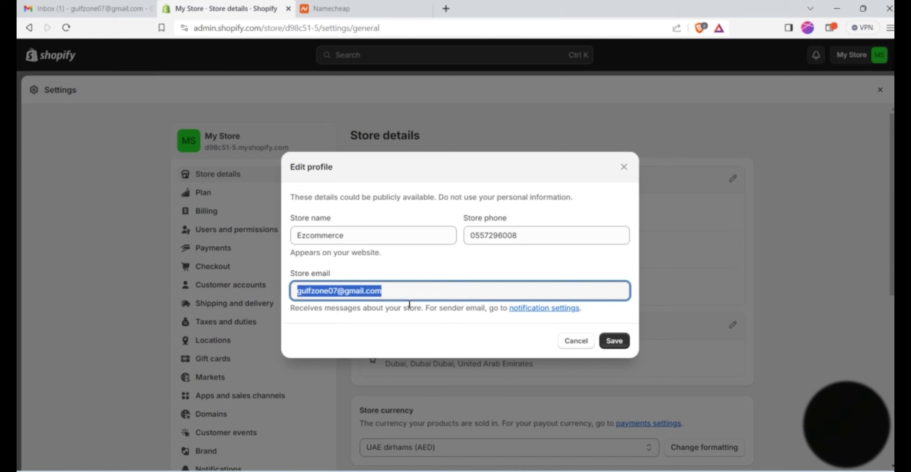
click(614, 342)
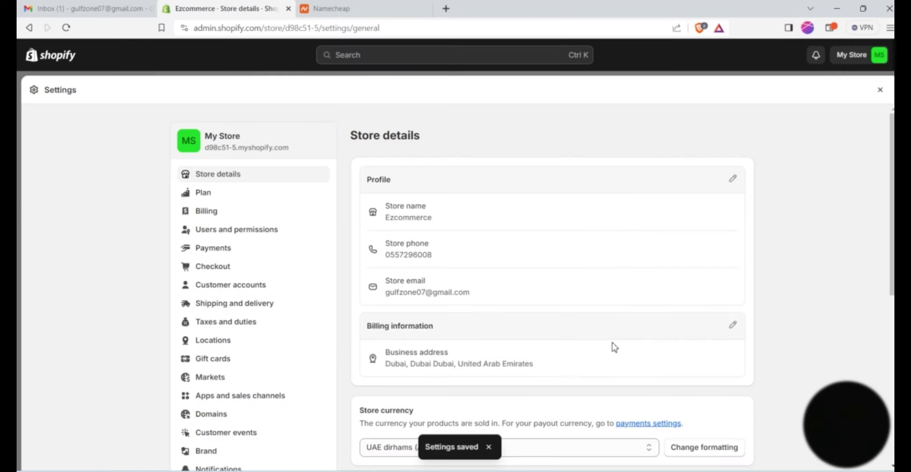
- Review the available store currencies in the store details, keeping UAE dirhams (AED) selected
scroll(565, 270, down, 3)
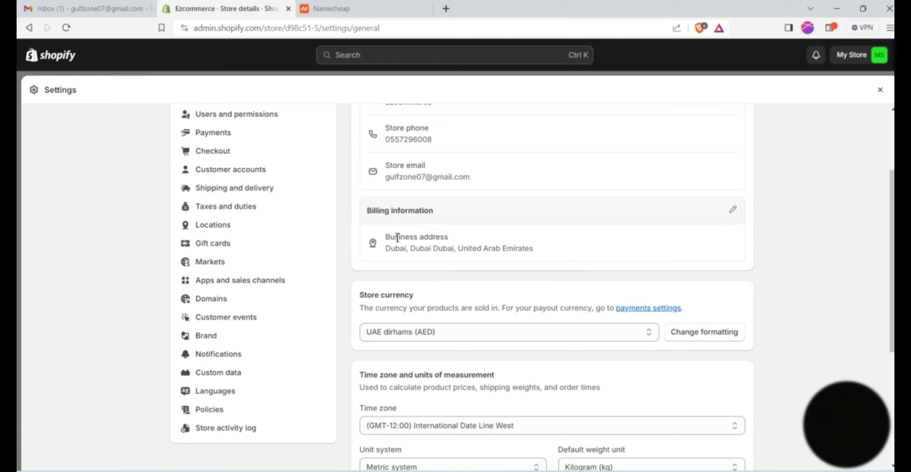
scroll(447, 239, down, 2)
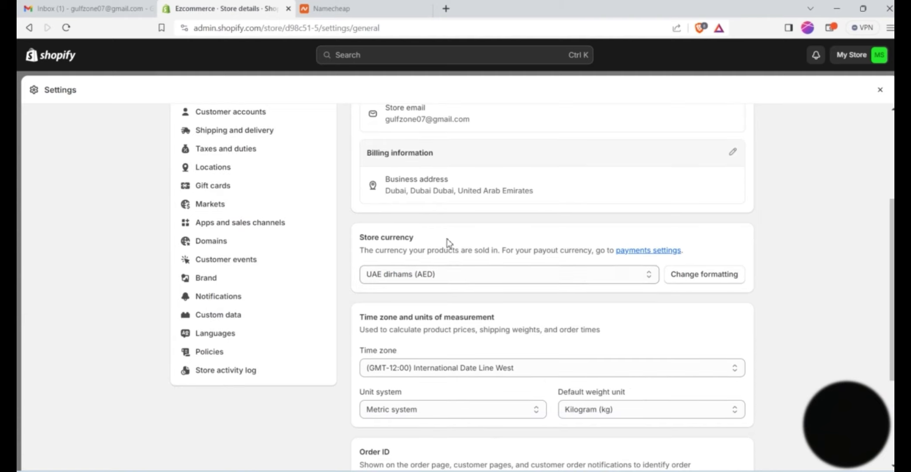
click(476, 284)
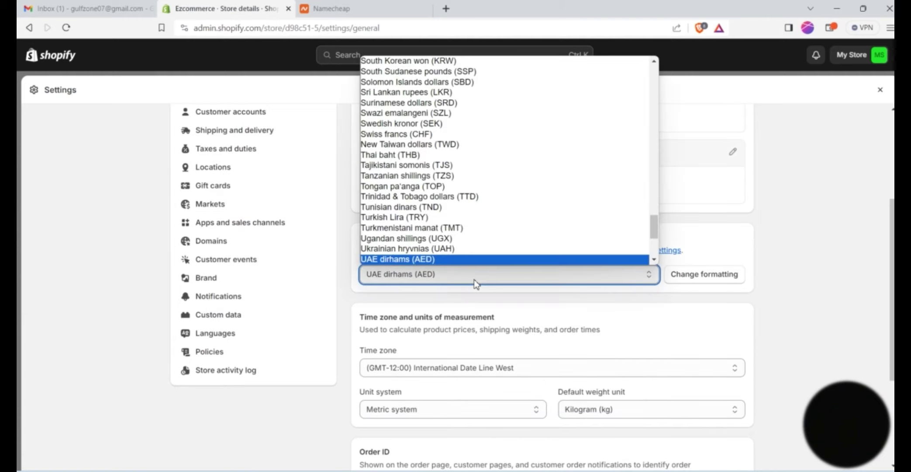
click(476, 284)
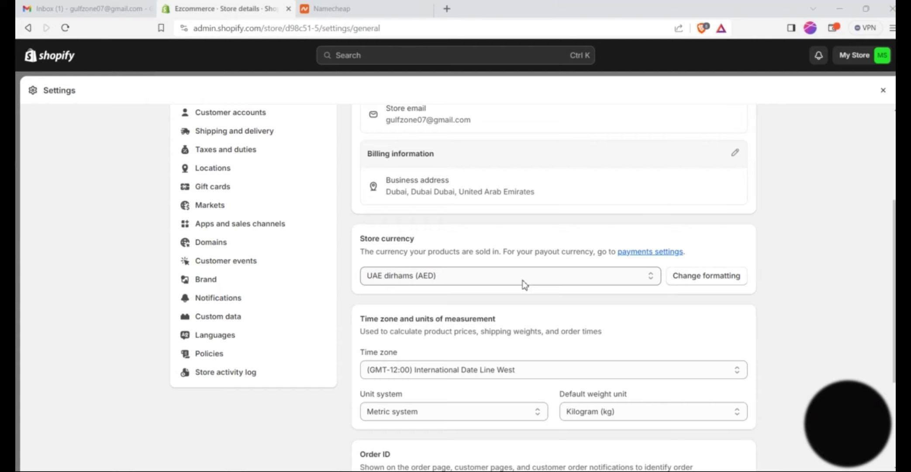
click(522, 280)
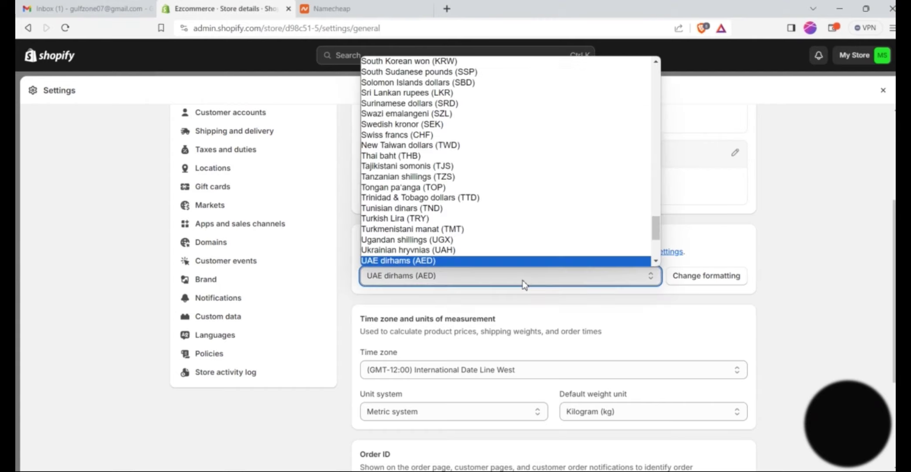
click(522, 279)
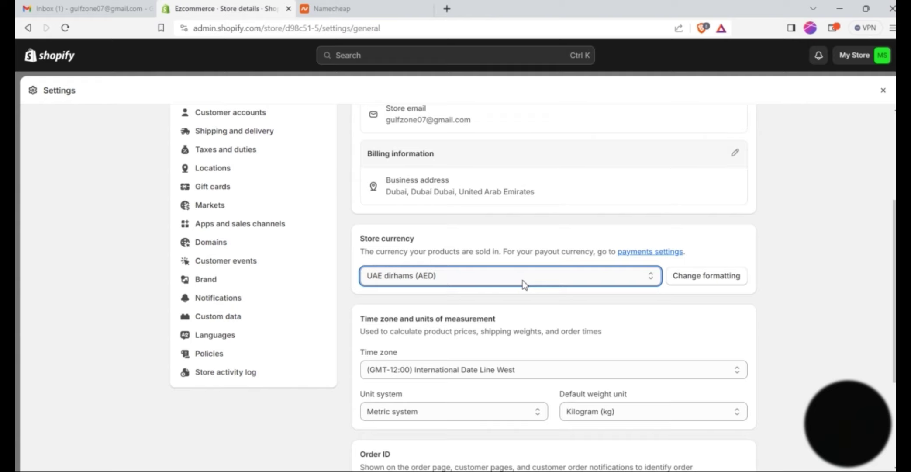
- Set the store's time zone to (GMT+04:00) Abu Dhabi, Muscat and save the store details
scroll(524, 284, down, 3)
scroll(488, 262, up, 1)
click(491, 264)
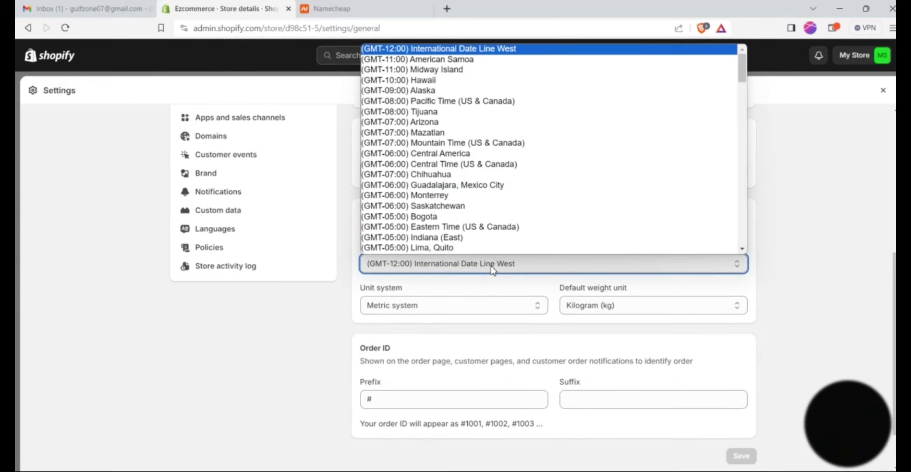
scroll(510, 219, down, 20)
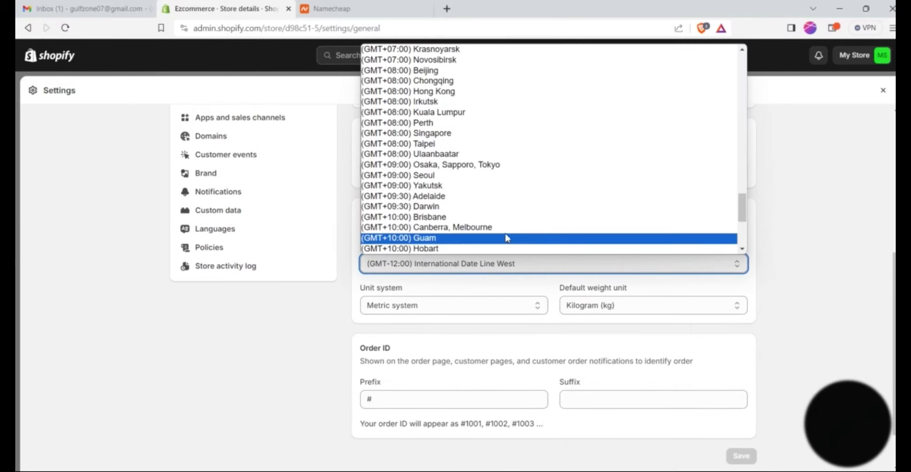
scroll(507, 238, down, 5)
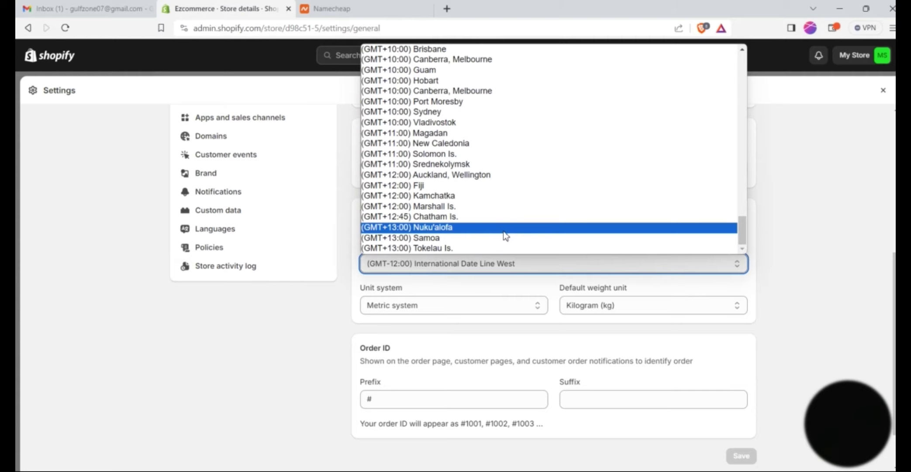
scroll(504, 233, up, 12)
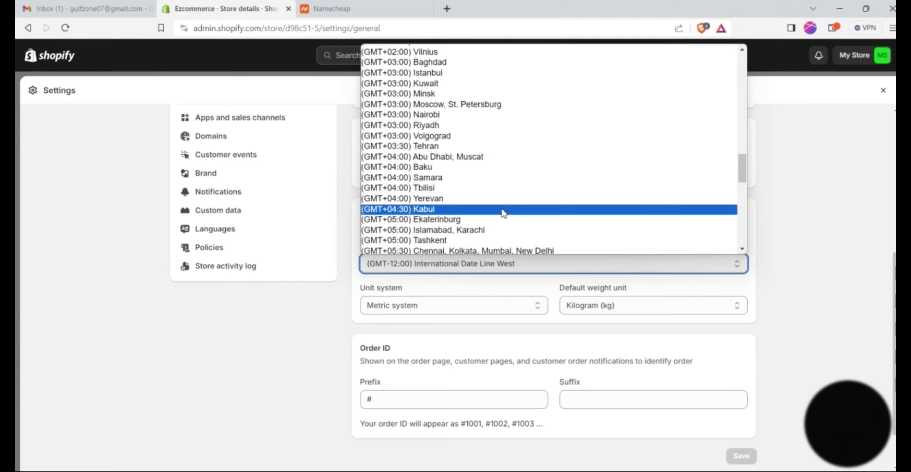
scroll(506, 226, down, 3)
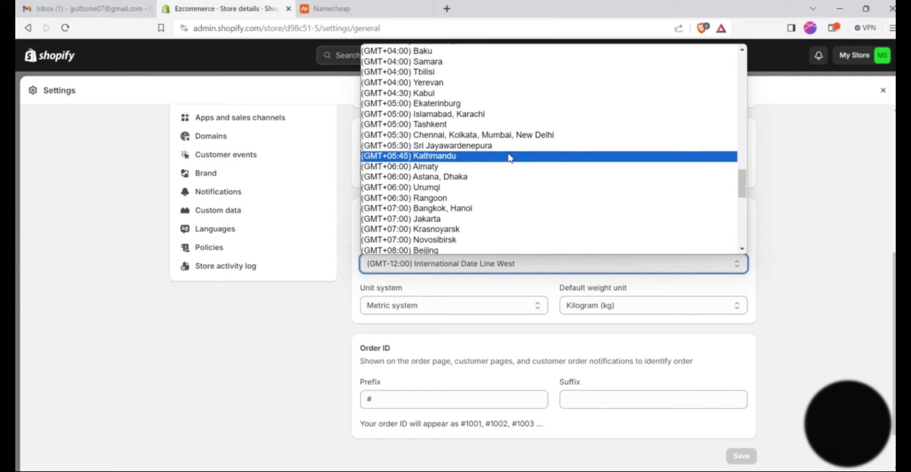
scroll(506, 129, up, 8)
scroll(509, 151, up, 15)
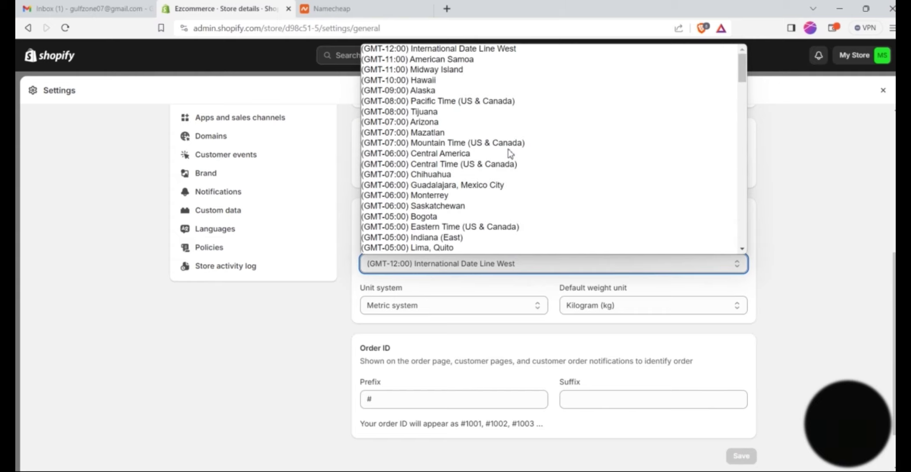
scroll(522, 139, down, 20)
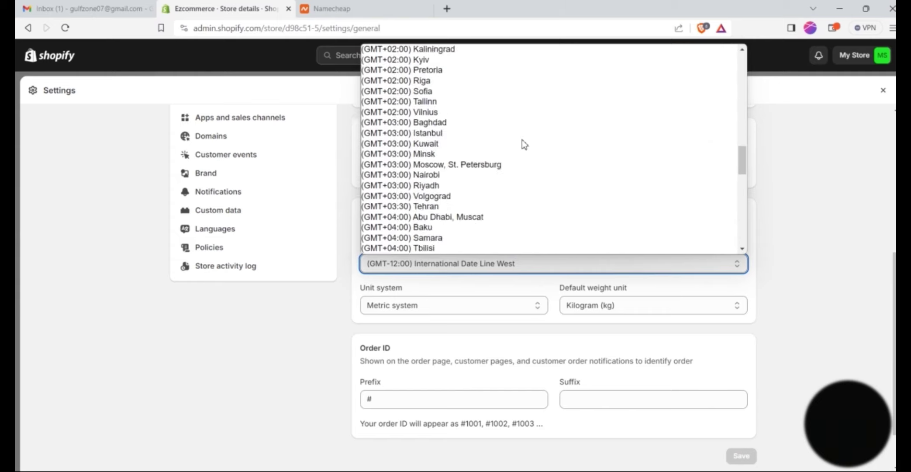
scroll(520, 201, up, 10)
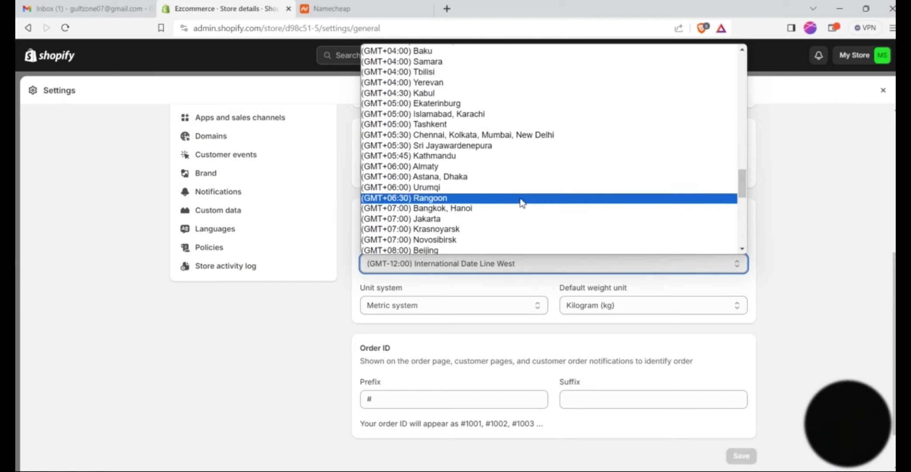
scroll(519, 132, up, 10)
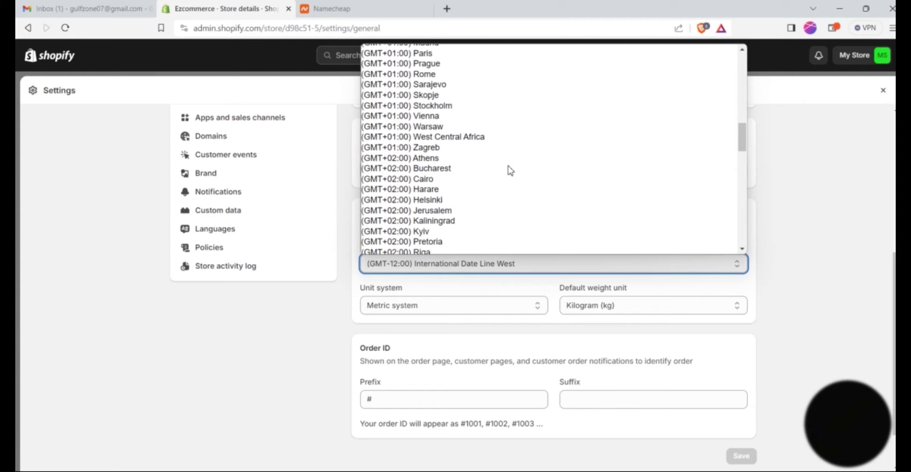
scroll(509, 169, up, 10)
scroll(509, 169, down, 2)
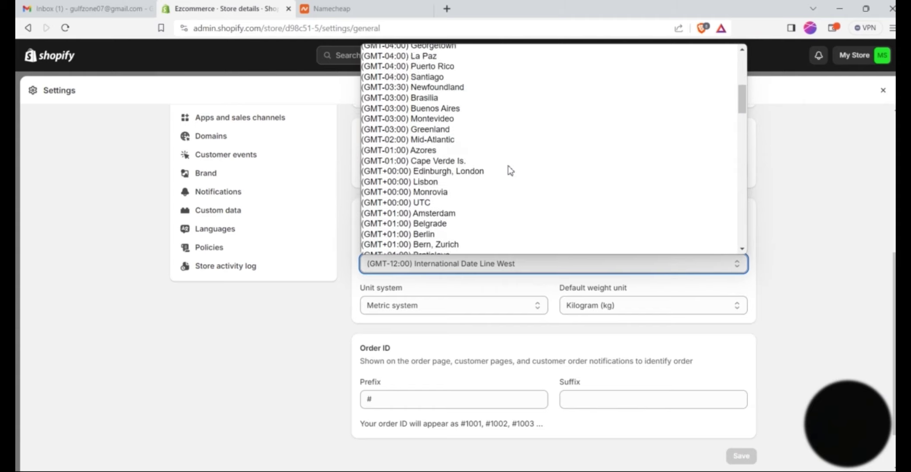
scroll(510, 170, up, 8)
scroll(510, 170, down, 15)
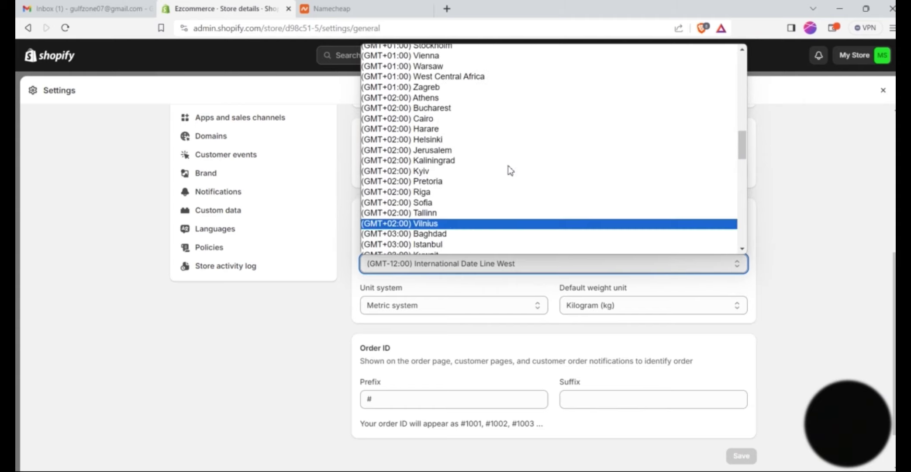
drag(742, 147, 740, 173)
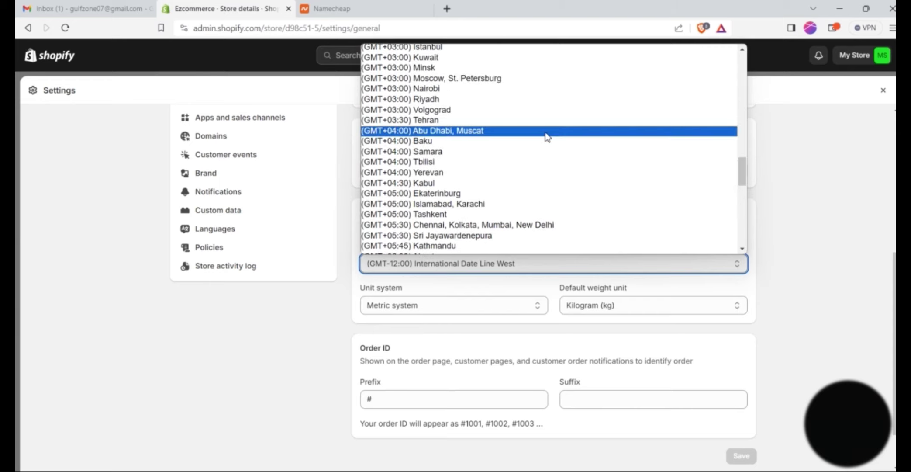
click(545, 133)
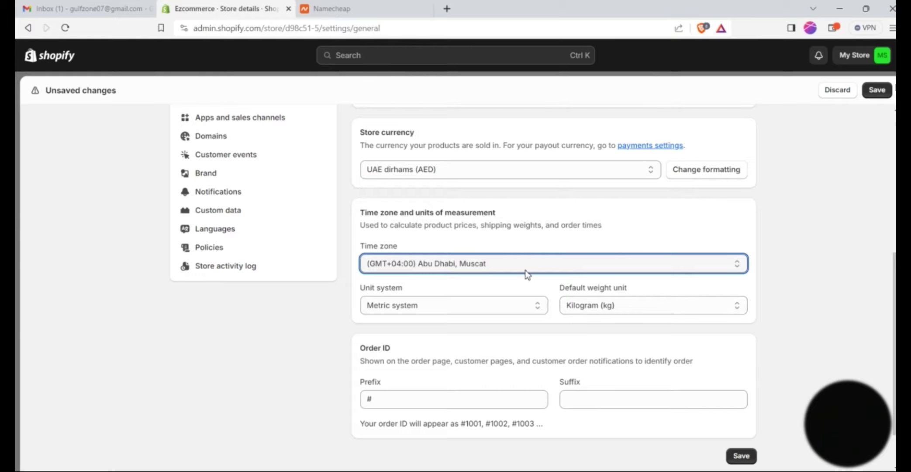
scroll(522, 216, up, 6)
scroll(516, 219, down, 8)
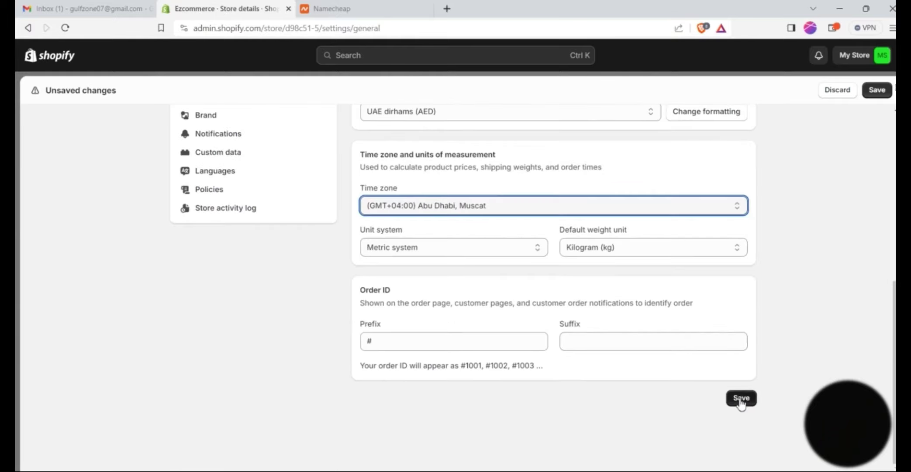
click(741, 398)
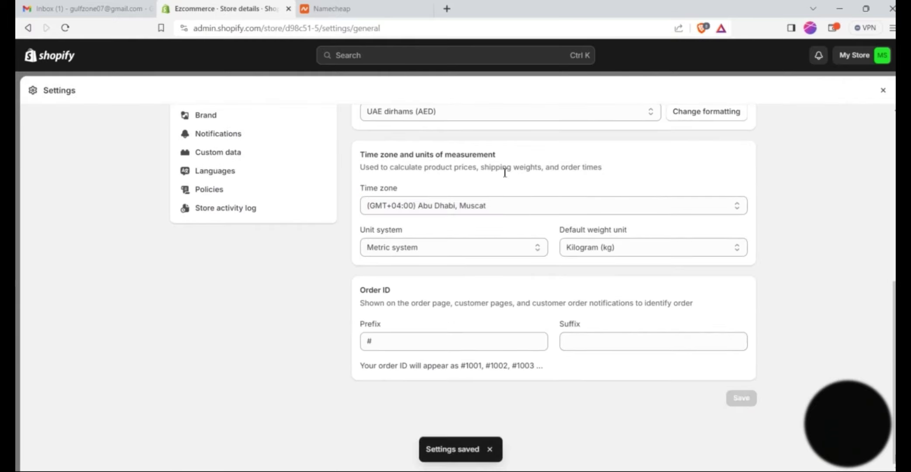
- Switch to PowerPoint to check the basic settings list on the Shopify settings slide, and return to the Shopify admin
scroll(535, 220, up, 6)
key(alt+Tab)
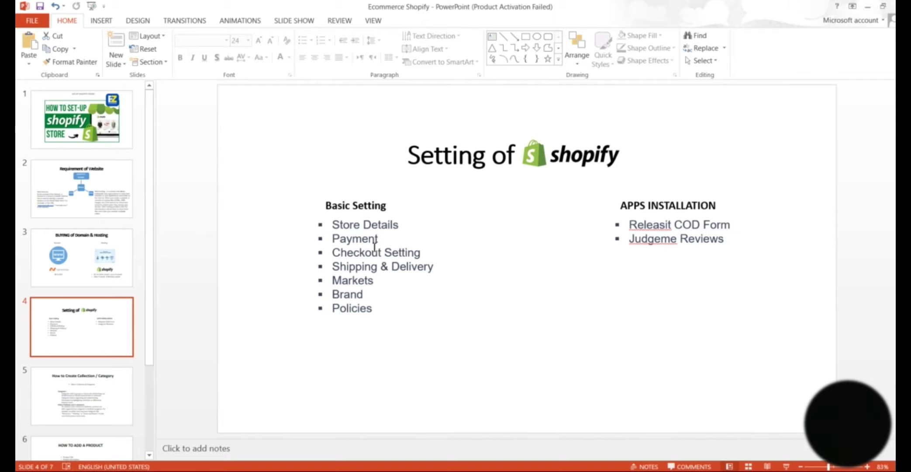
click(374, 247)
key(alt+Tab)
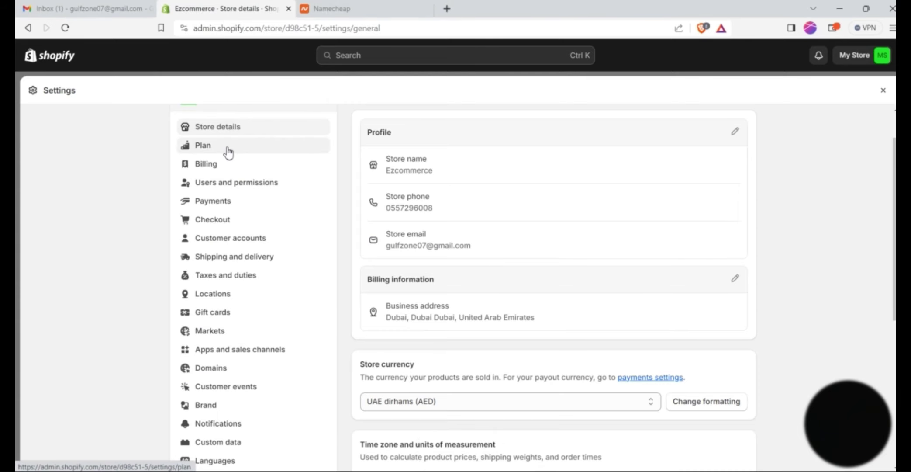
- View the store's Billing settings, followed by its Users and permissions settings
click(232, 172)
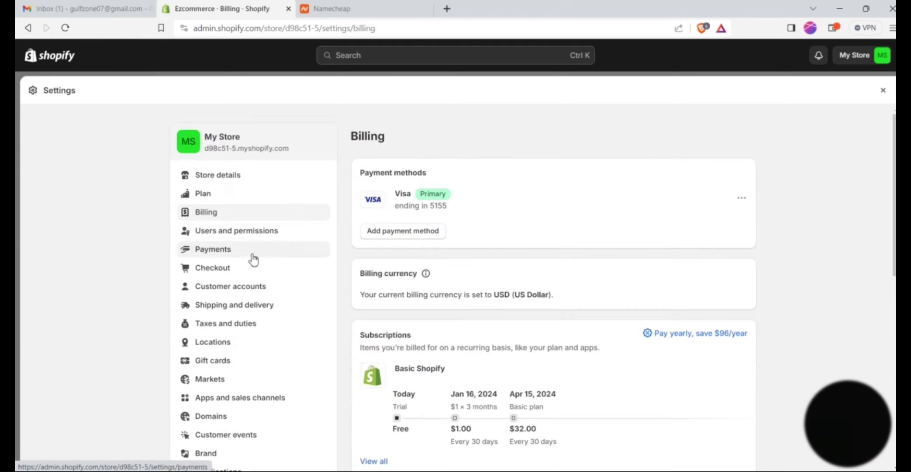
click(259, 234)
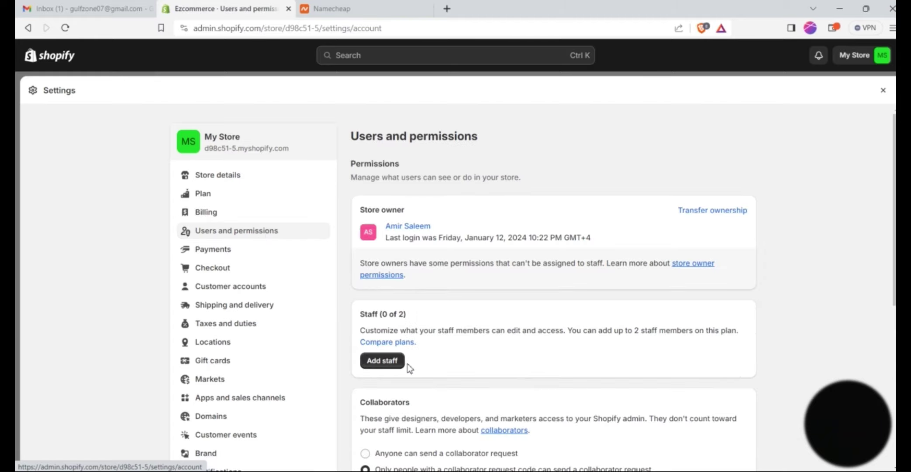
- Open the Payments settings and look over the payment providers and supported payment methods
click(227, 257)
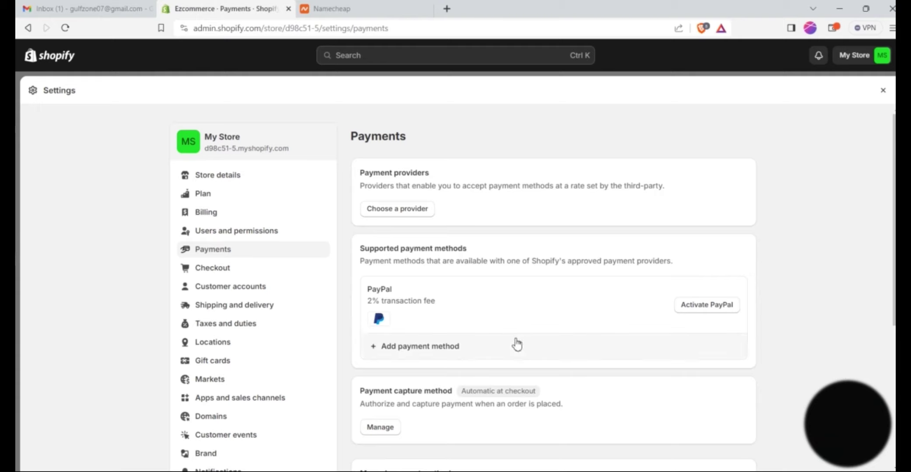
scroll(517, 336, down, 3)
scroll(517, 335, up, 3)
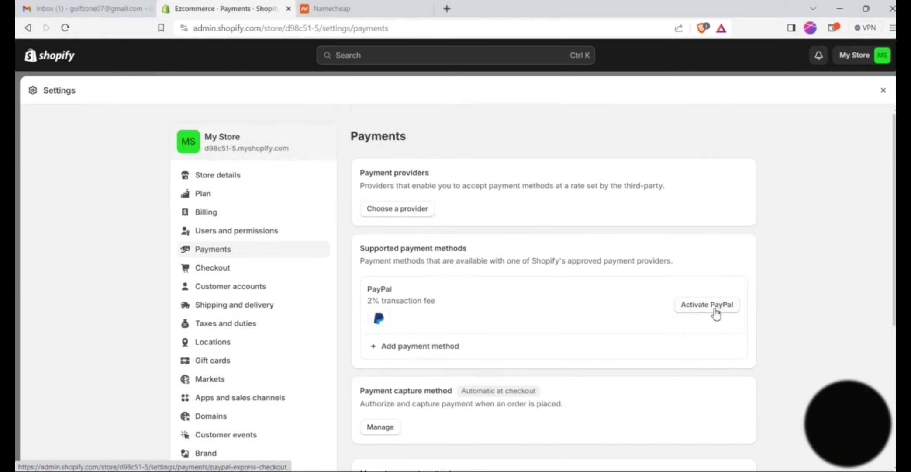
- Browse the list of third-party payment providers and return to the Payments settings
click(395, 214)
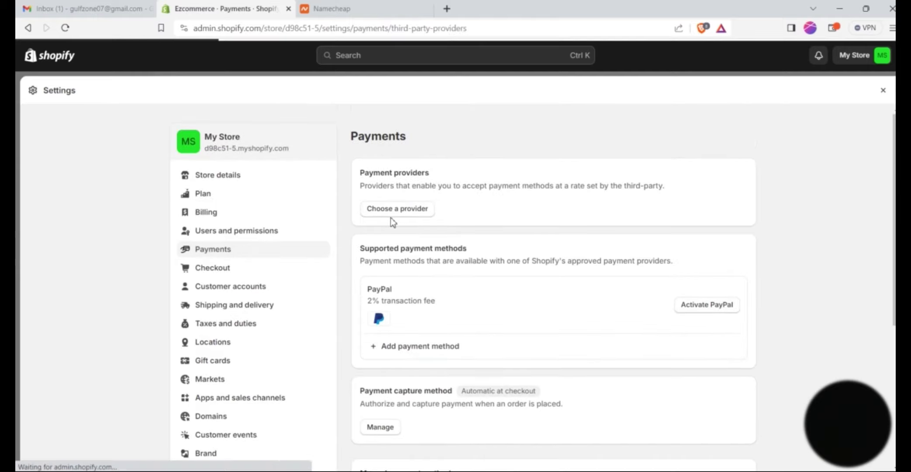
scroll(607, 275, down, 8)
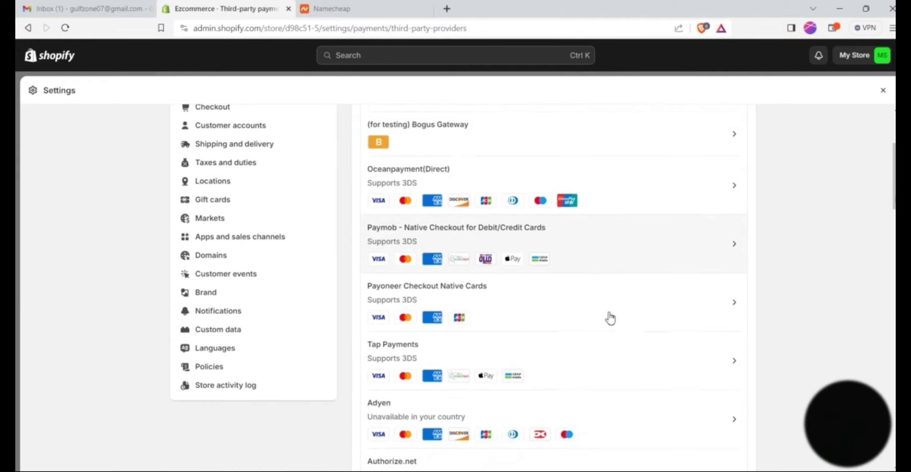
scroll(604, 357, down, 15)
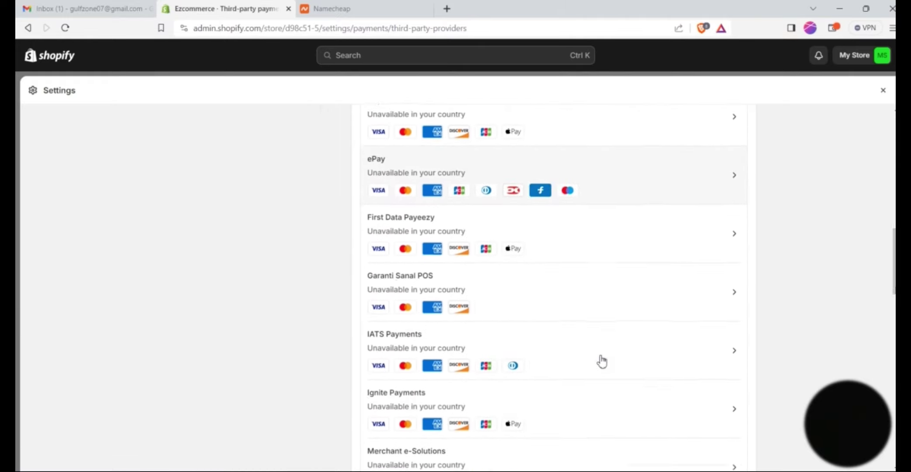
scroll(601, 361, down, 3)
scroll(601, 362, up, 20)
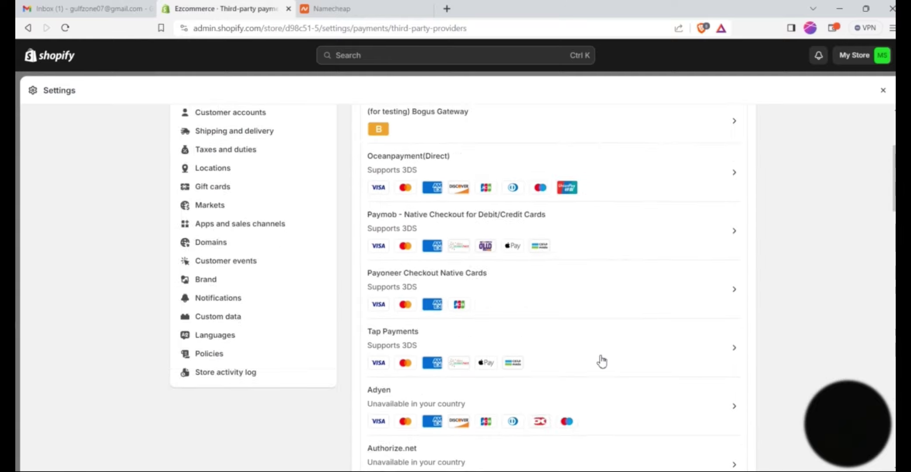
scroll(696, 214, up, 2)
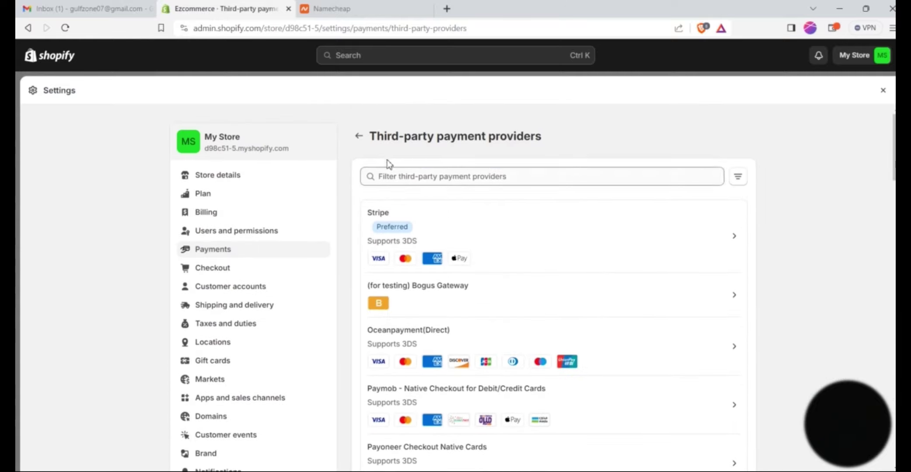
click(364, 137)
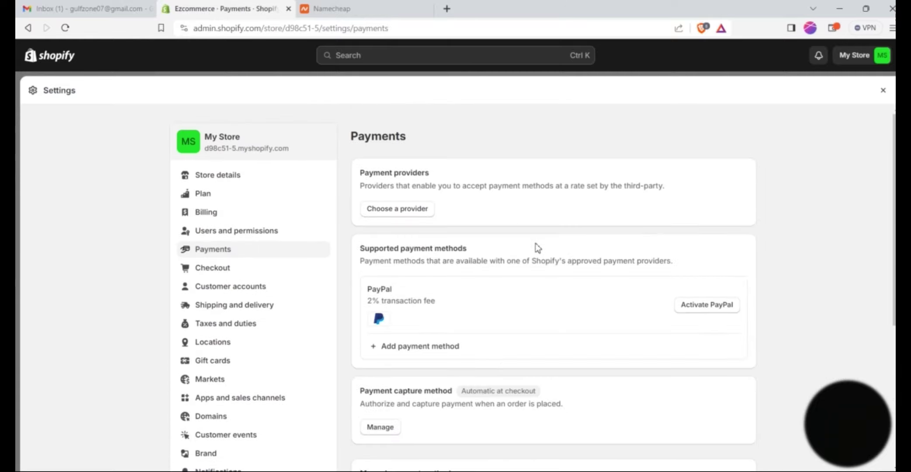
- View the Add payment method page with its payment method search, and return to the Payments settings
scroll(489, 267, down, 2)
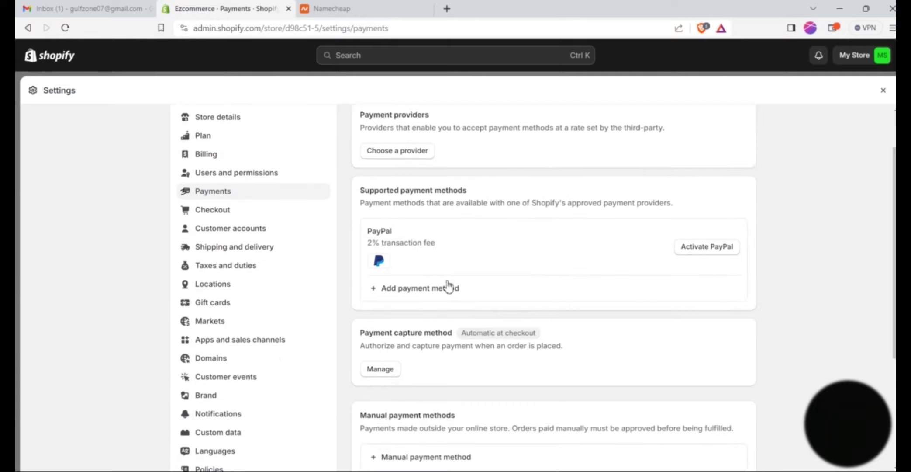
click(537, 282)
click(543, 201)
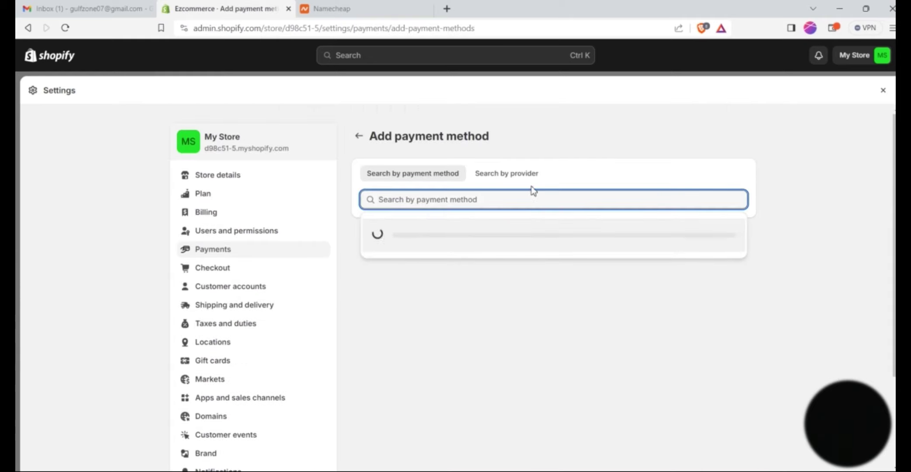
click(359, 135)
- Activate Cash on Delivery (COD) as a manual payment method with the additional details "pay at the time of Delivery"
scroll(557, 306, down, 1)
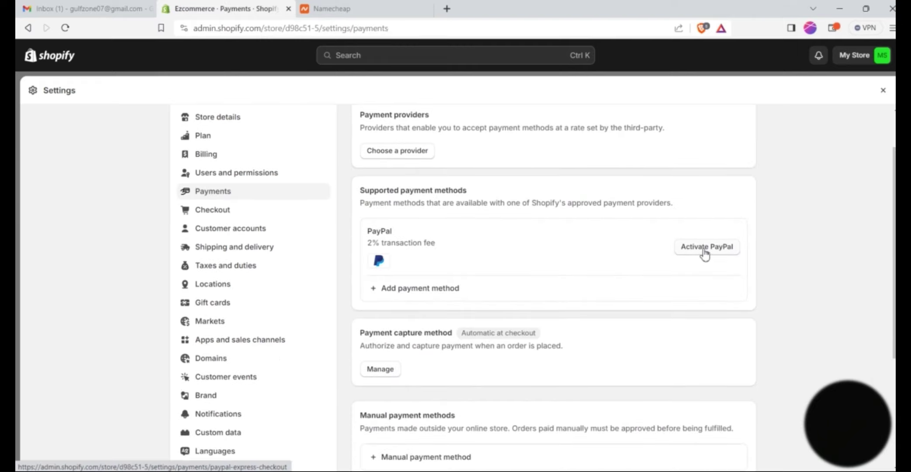
scroll(484, 286, down, 1)
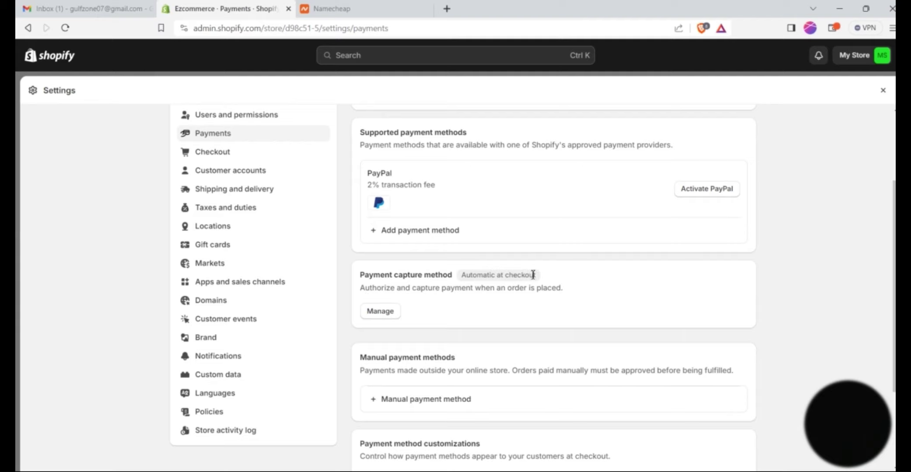
scroll(532, 274, down, 2)
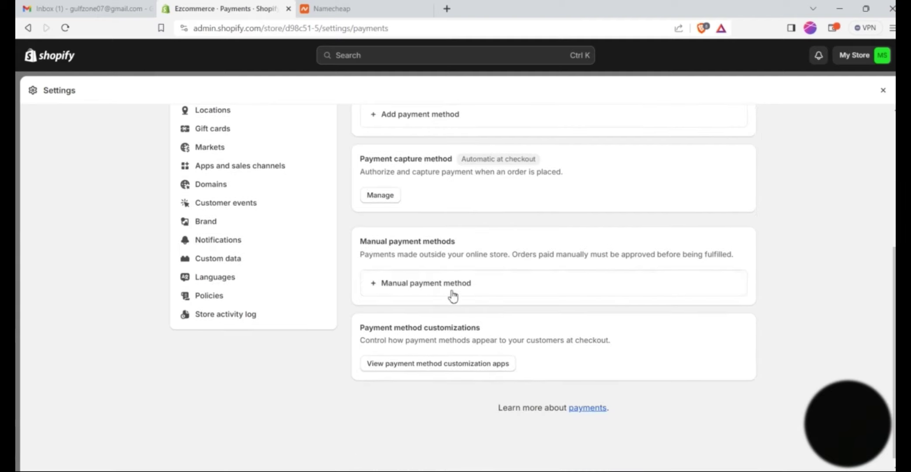
click(433, 289)
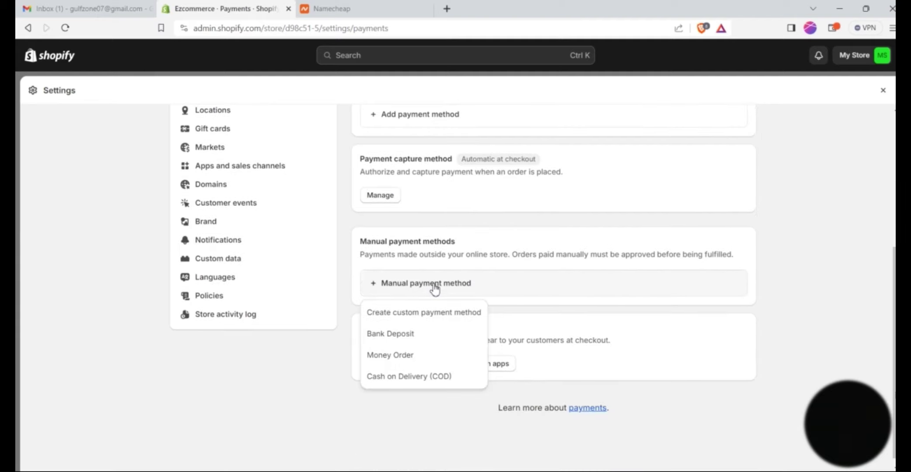
click(415, 382)
click(442, 217)
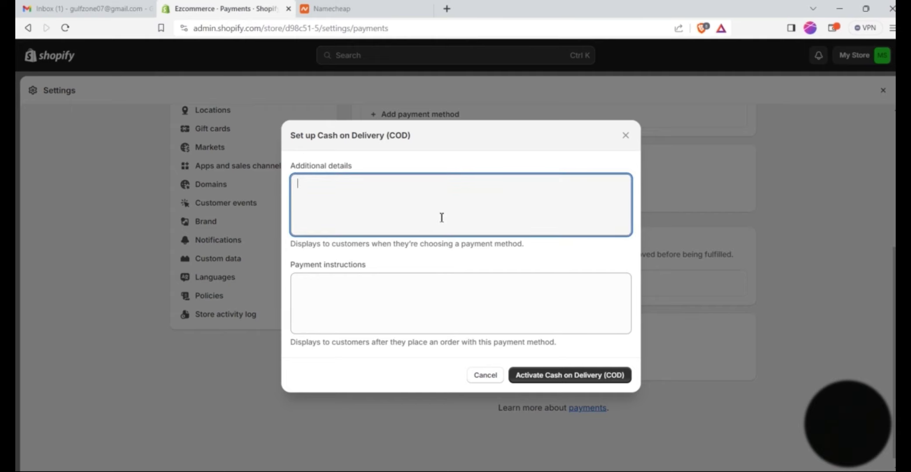
click(401, 293)
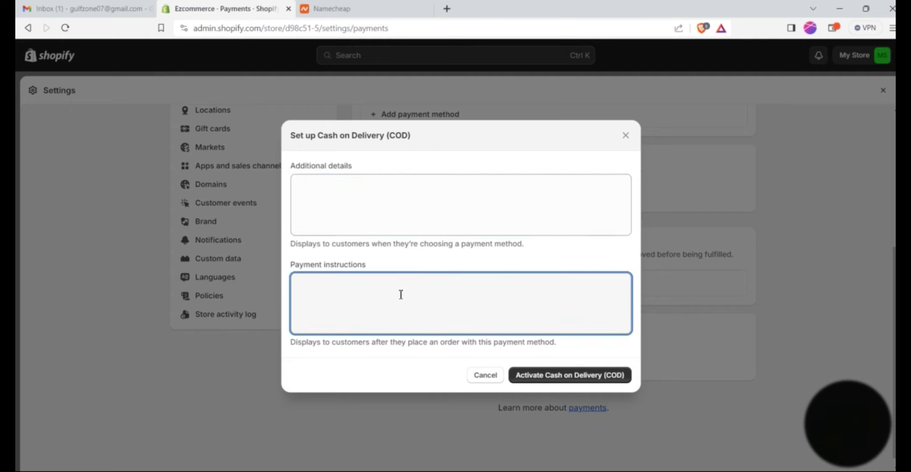
click(407, 197)
text(pay)
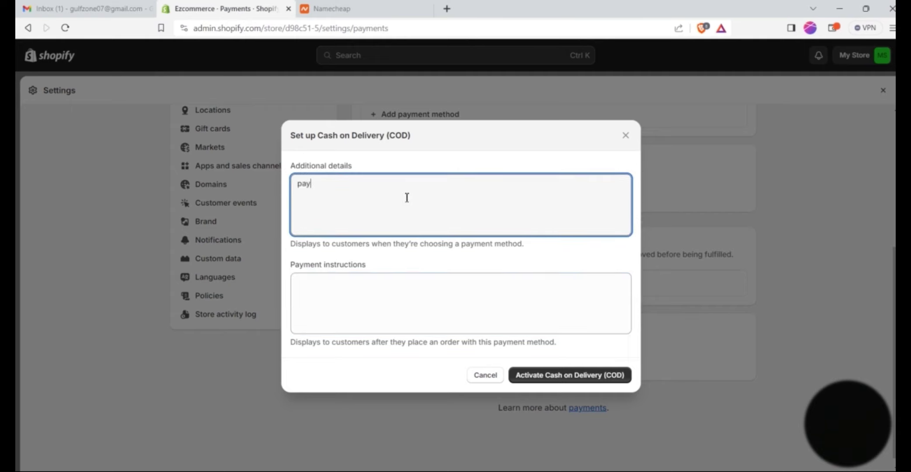
text( at the time of Delivery)
click(589, 378)
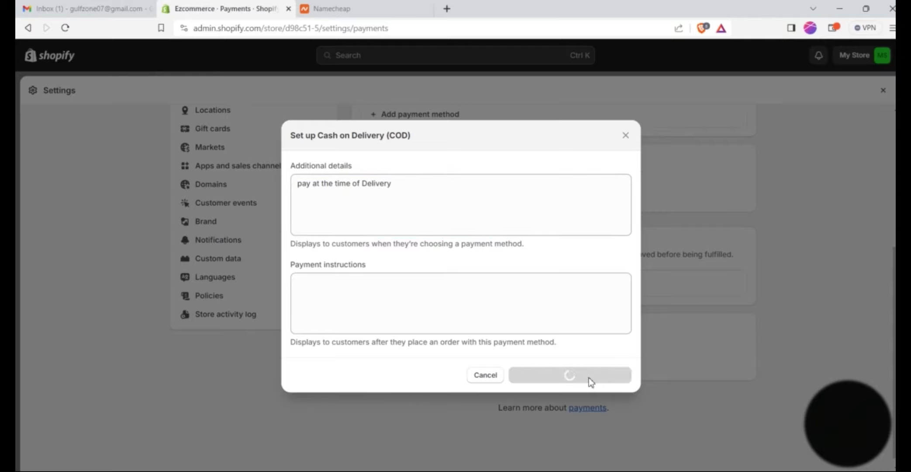
scroll(677, 252, up, 5)
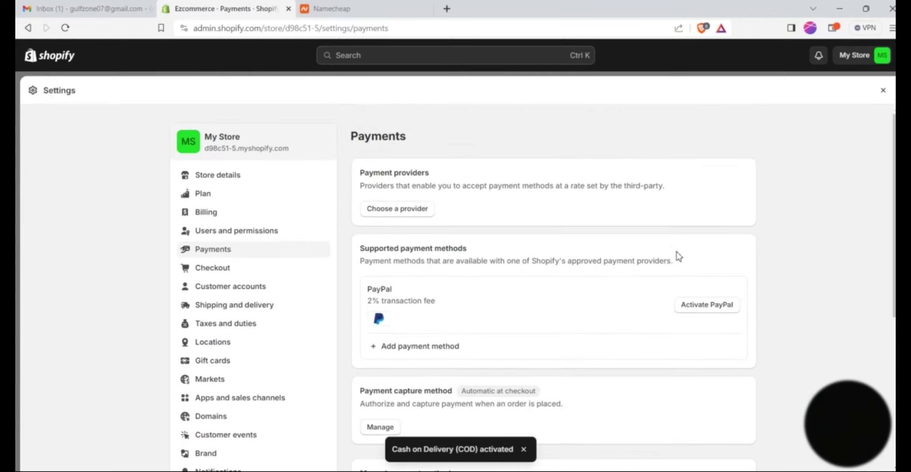
scroll(573, 329, down, 6)
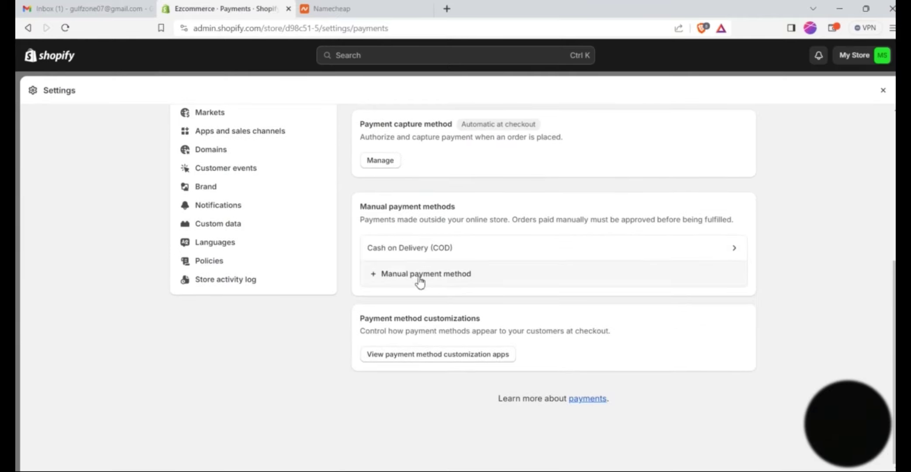
- Switch to PowerPoint to check the basic settings list, and return to the Shopify admin to open the Checkout settings
key(alt+Tab)
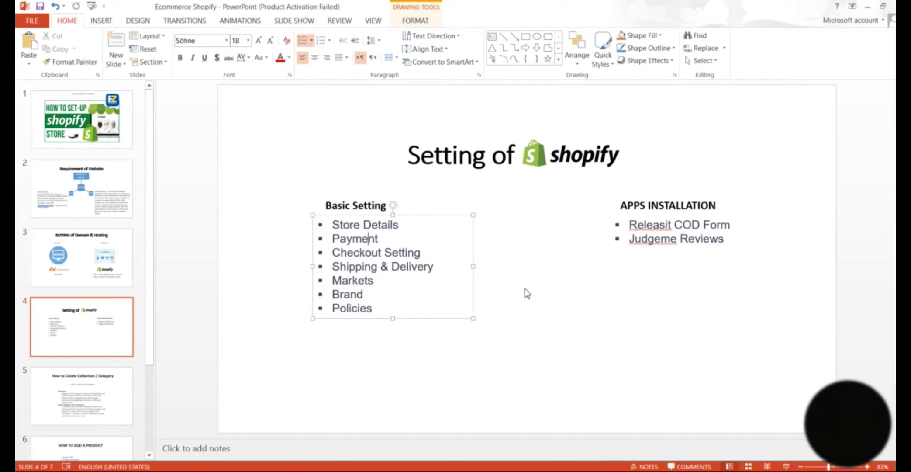
key(alt+Tab)
scroll(559, 250, up, 5)
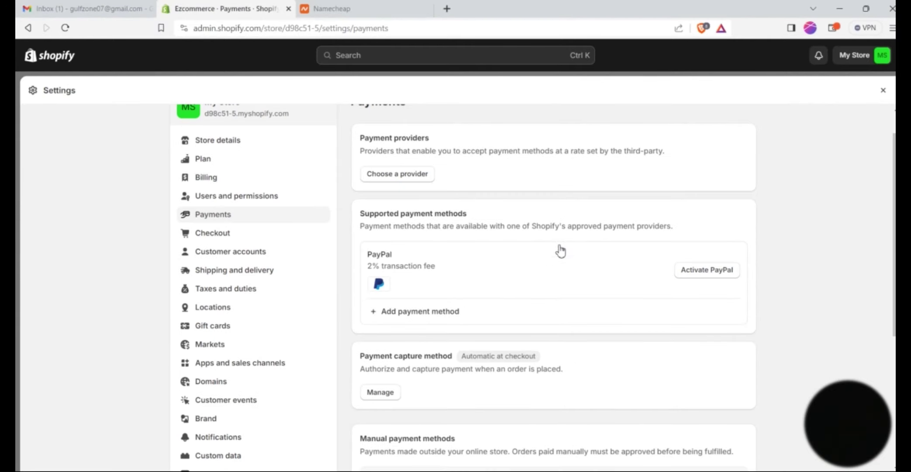
click(232, 241)
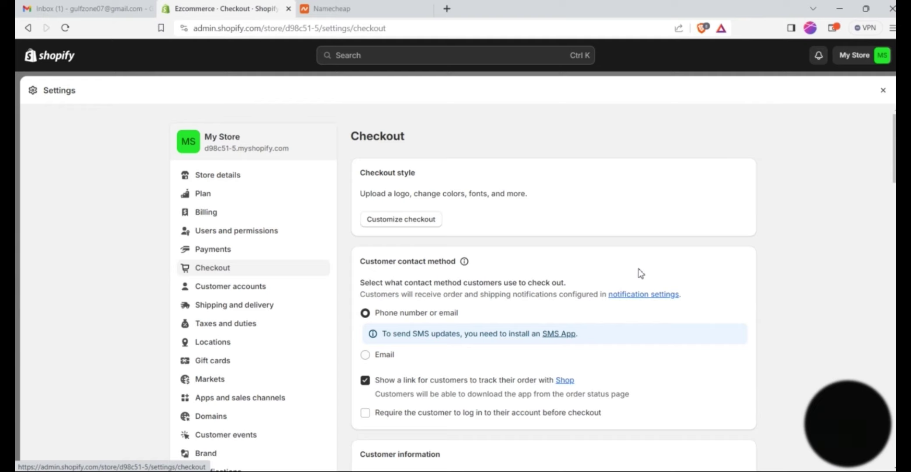
- View the checkout customization in the theme editor, exit it and return to the Checkout settings
click(407, 223)
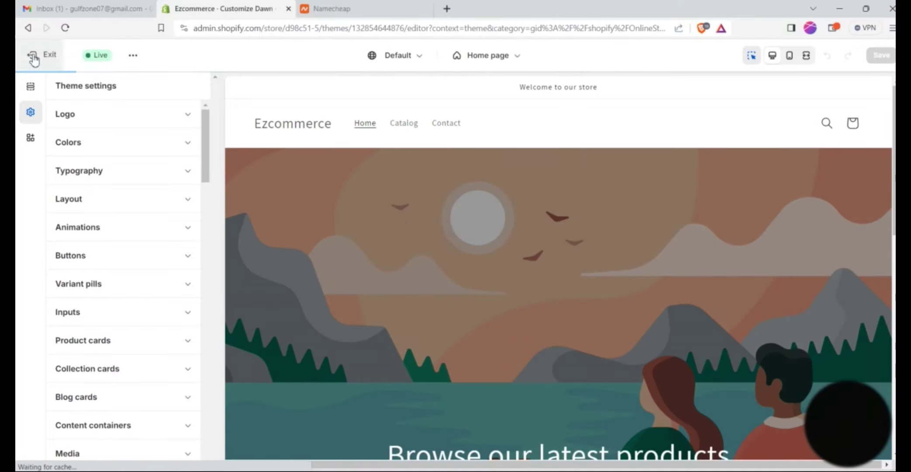
click(31, 55)
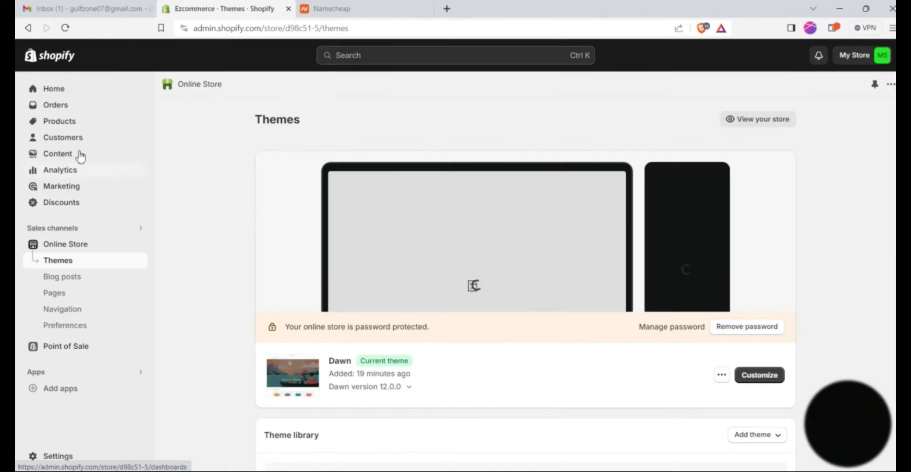
click(61, 455)
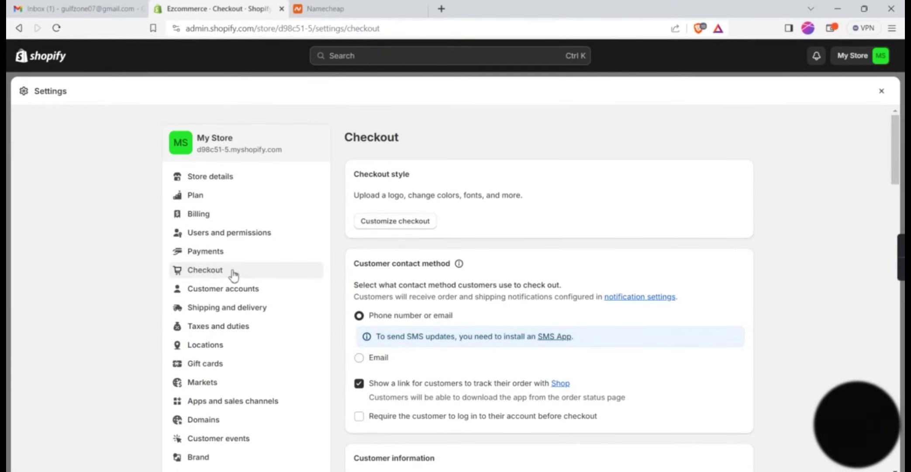
- Examine the Checkout settings for customer contact method, customer information, marketing options, tipping and address collection preferences
scroll(578, 305, down, 4)
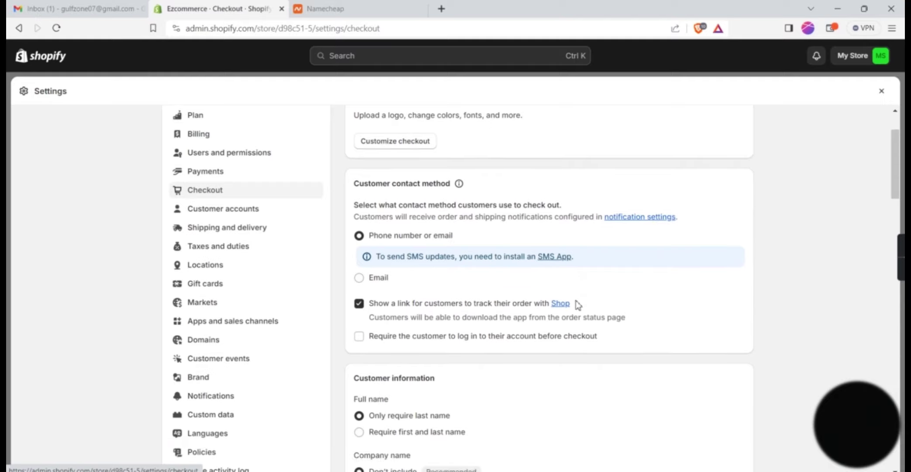
scroll(578, 305, down, 1)
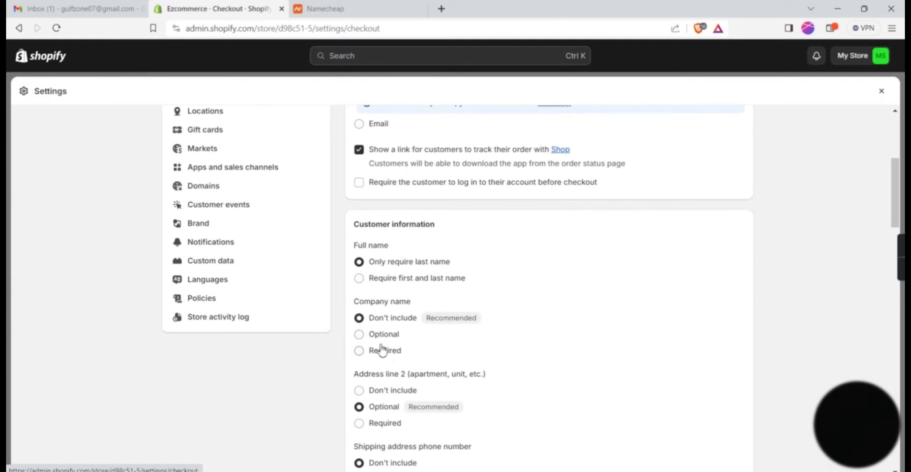
scroll(435, 396, down, 1)
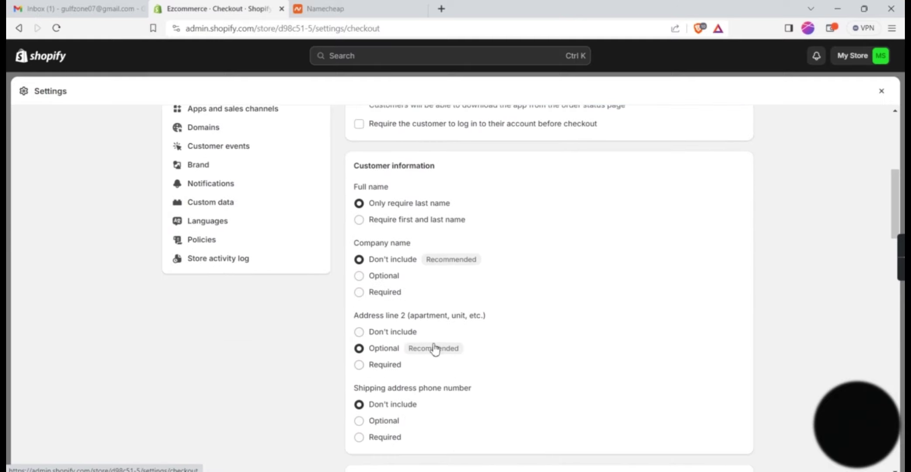
scroll(531, 334, down, 5)
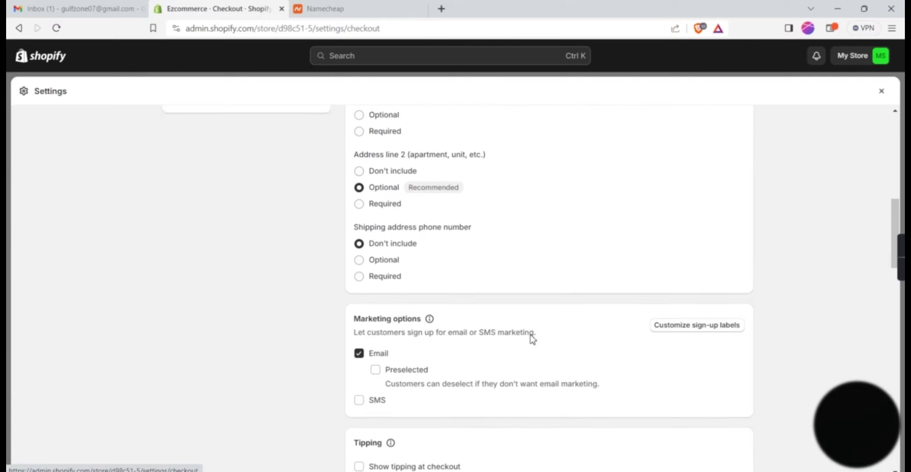
scroll(530, 335, down, 2)
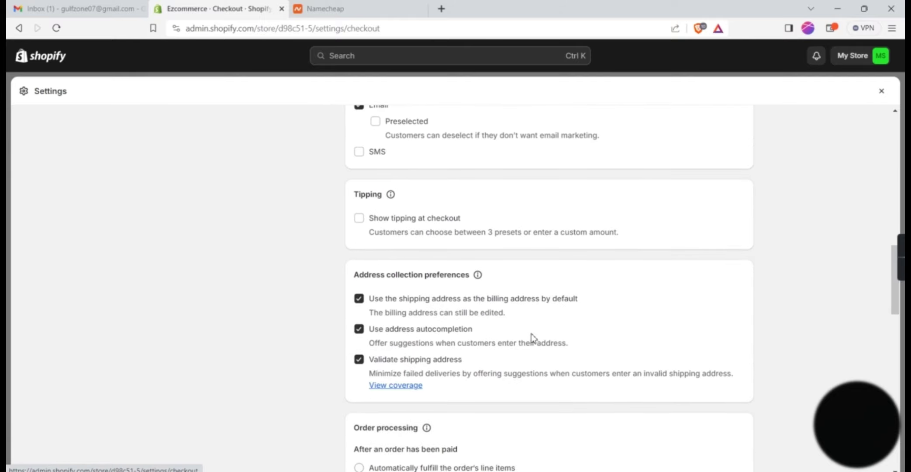
scroll(531, 338, up, 8)
scroll(532, 337, up, 2)
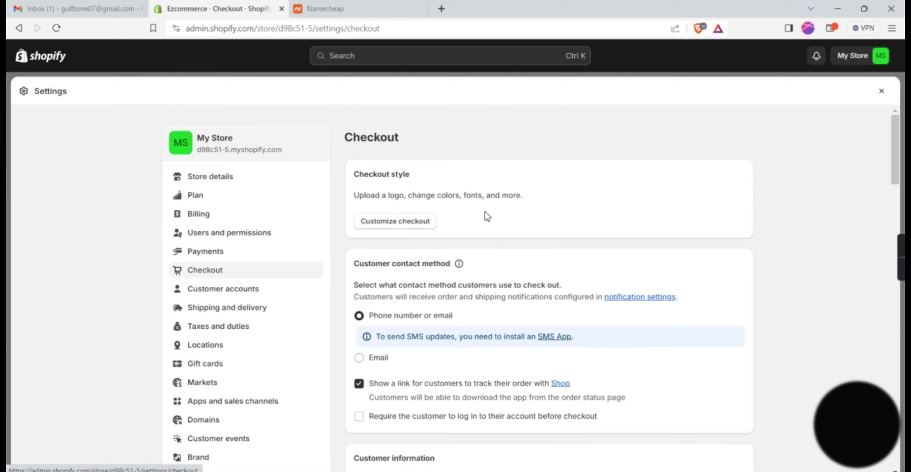
- Switch to PowerPoint to point out Shipping & Delivery in the basic settings list, and return to the Shopify admin
key(alt+Tab)
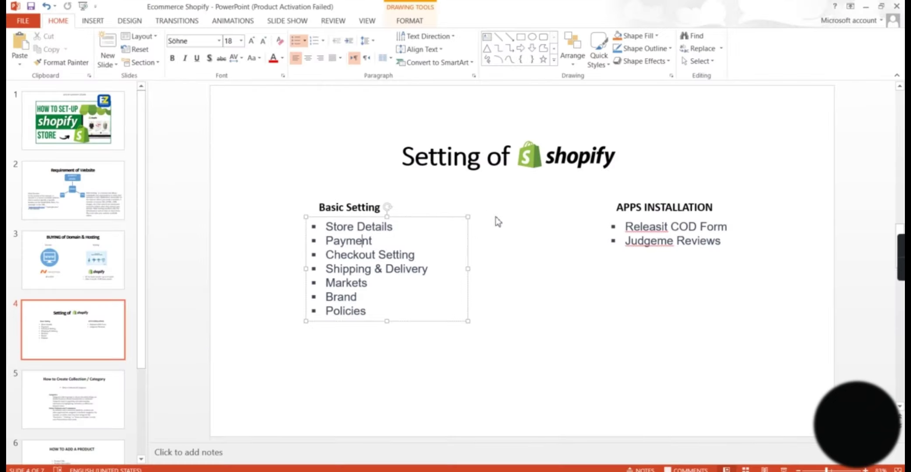
drag(414, 270, 331, 268)
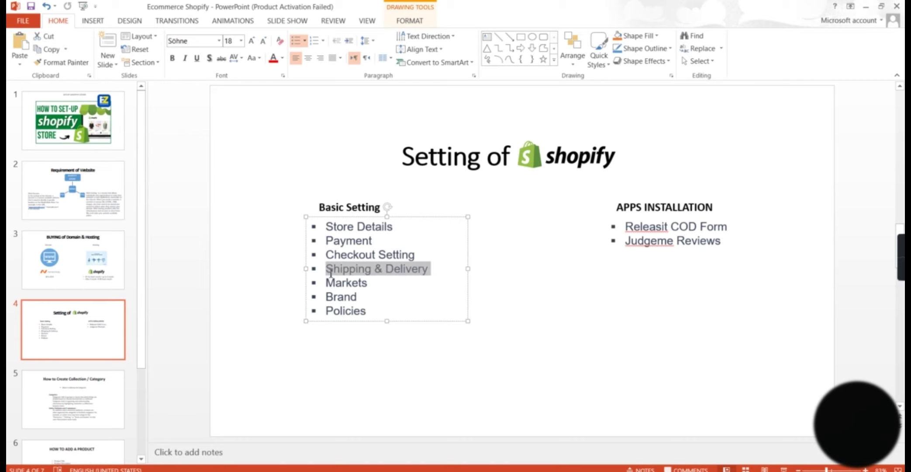
key(alt+Tab)
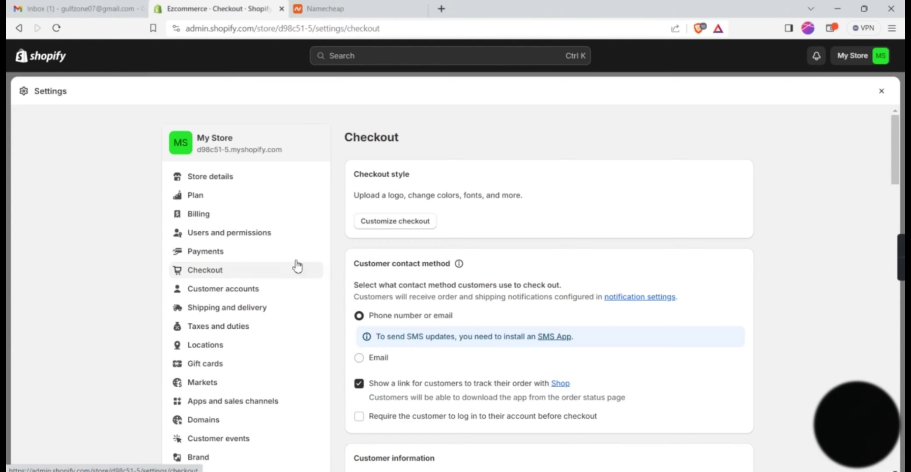
- Open the General shipping rates profile in the Shipping and delivery settings and look over its shipping zones
click(236, 313)
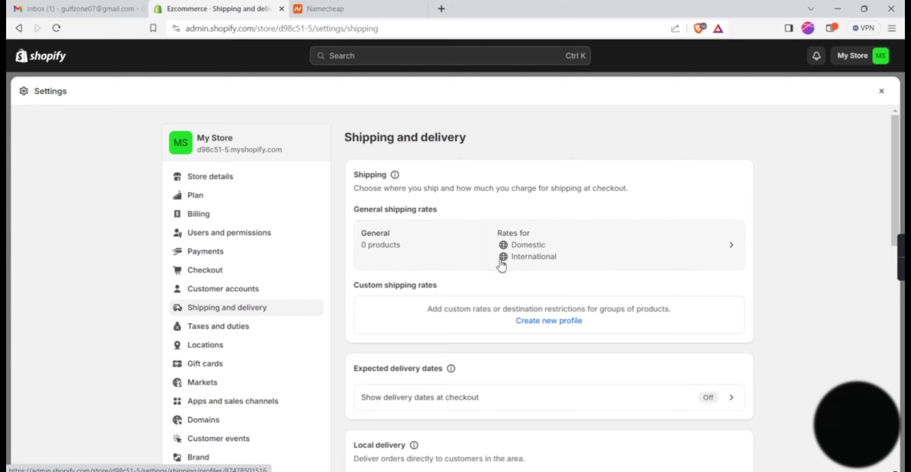
click(574, 262)
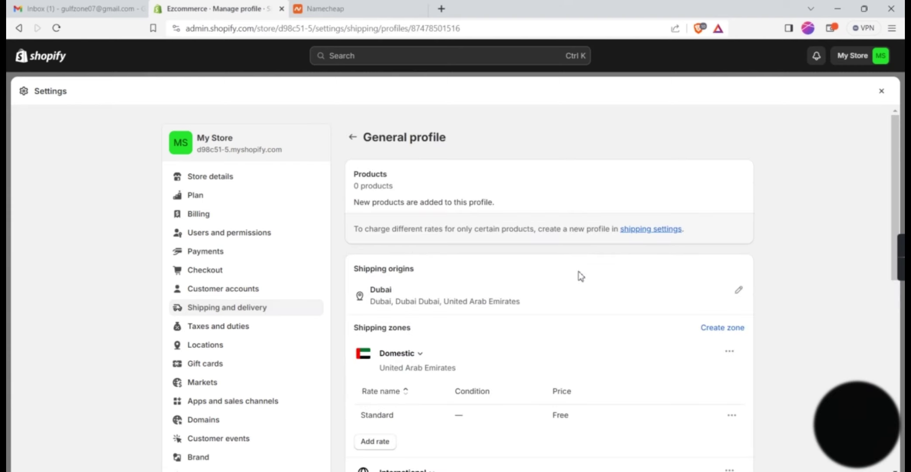
scroll(581, 276, down, 1)
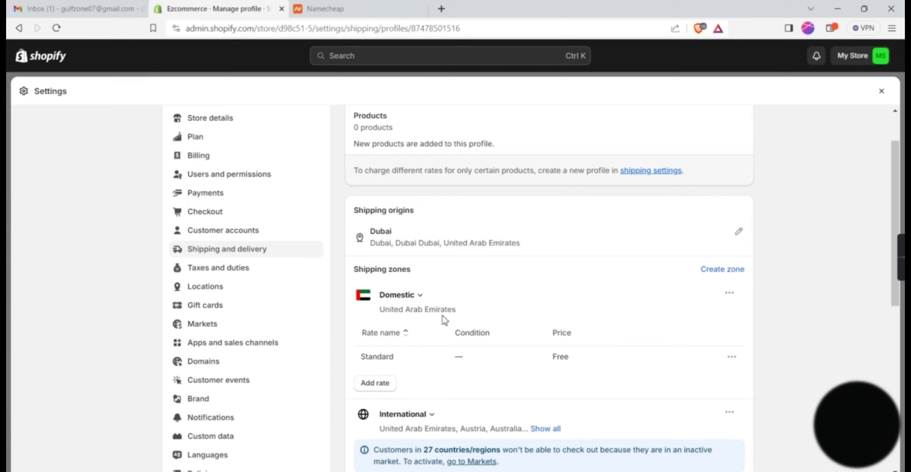
scroll(598, 327, down, 1)
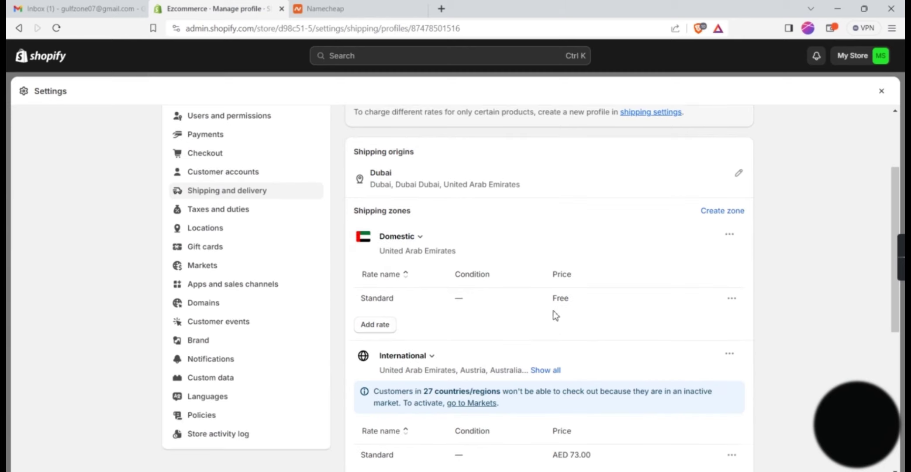
- Set the price of the Domestic zone's Standard shipping rate to AED 15
click(731, 298)
click(732, 329)
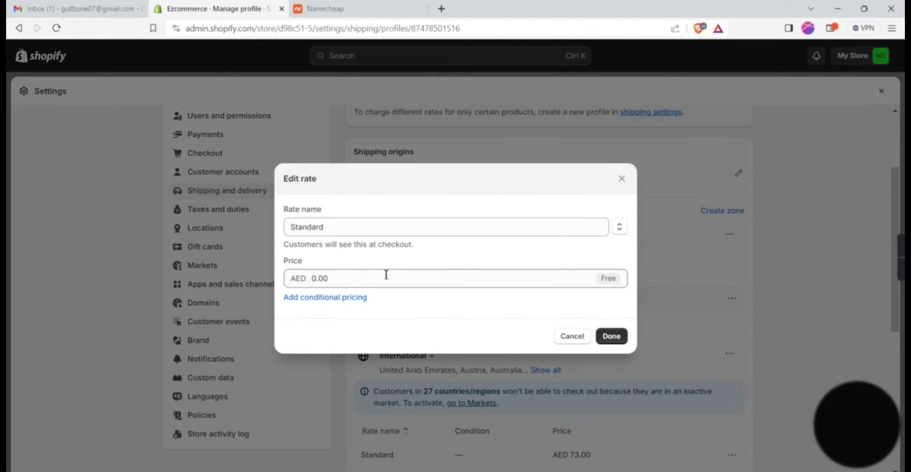
click(348, 280)
text(15)
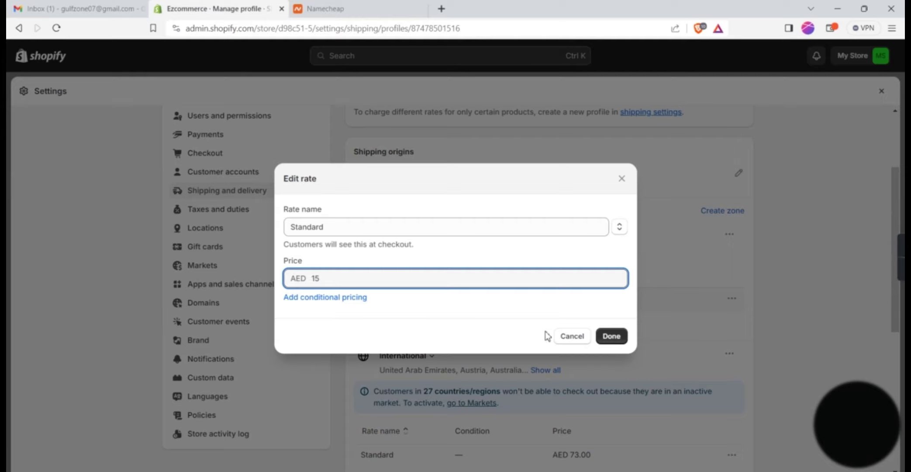
click(612, 337)
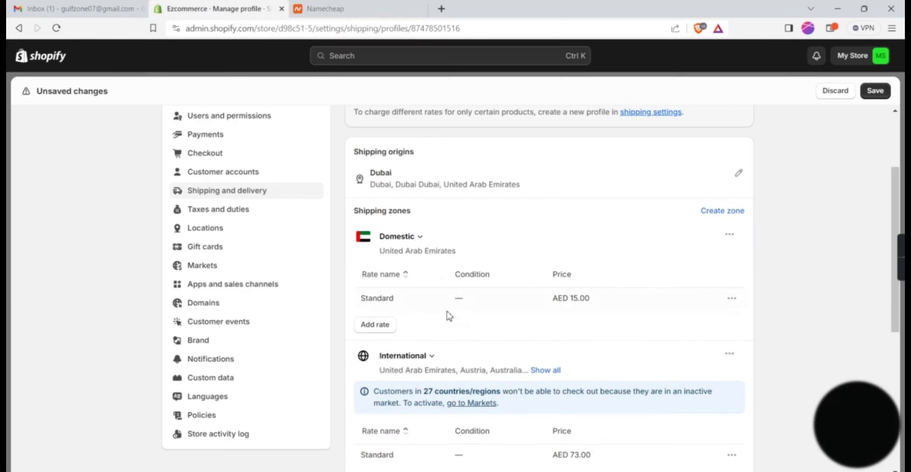
scroll(588, 313, down, 1)
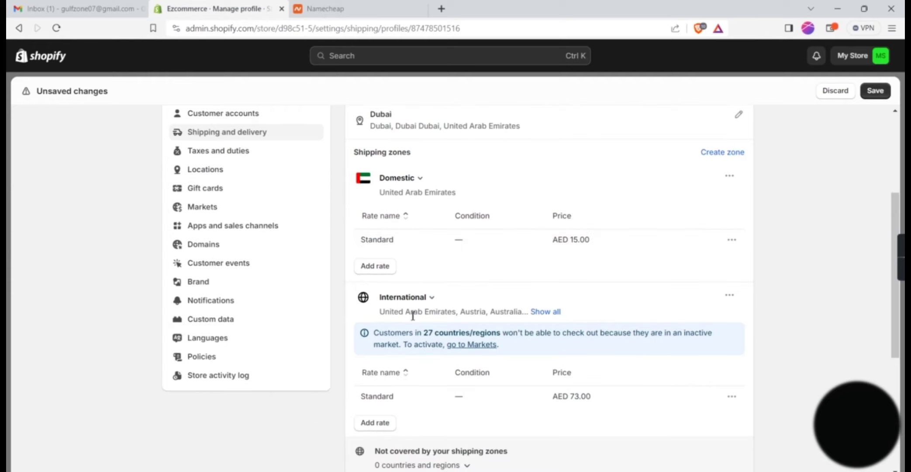
- Set the price of the International zone's Standard shipping rate to AED 55
click(731, 399)
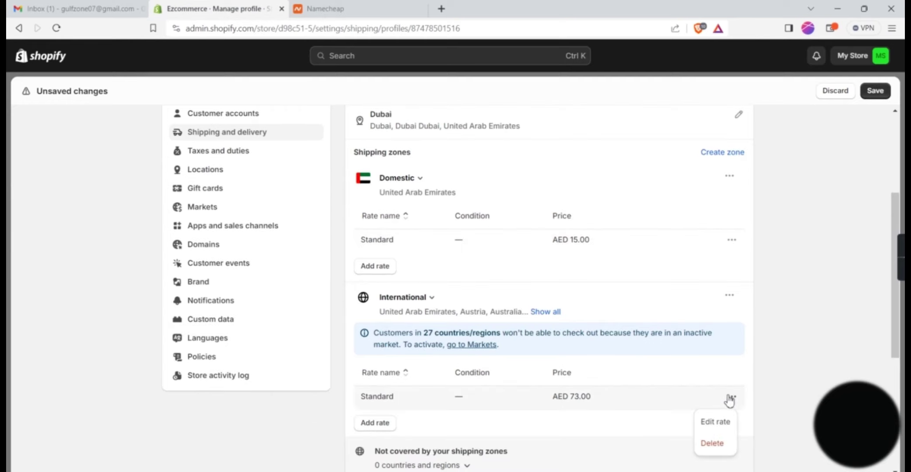
click(720, 426)
double_click(354, 280)
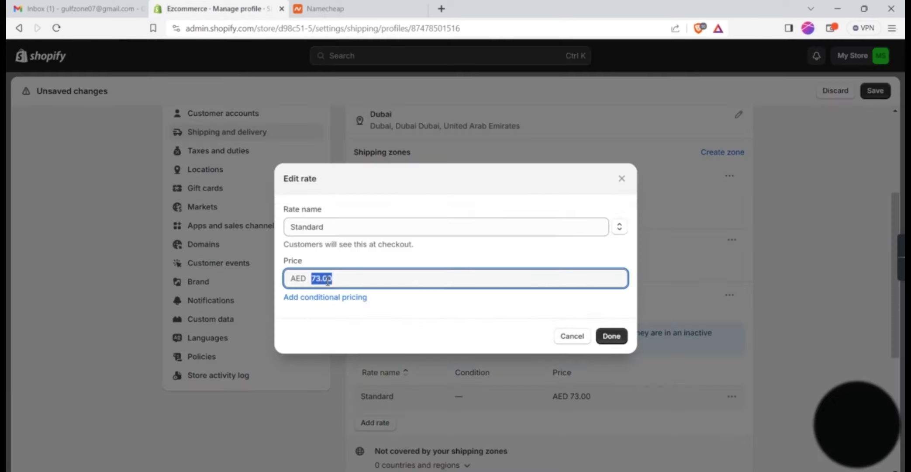
text(55)
click(611, 335)
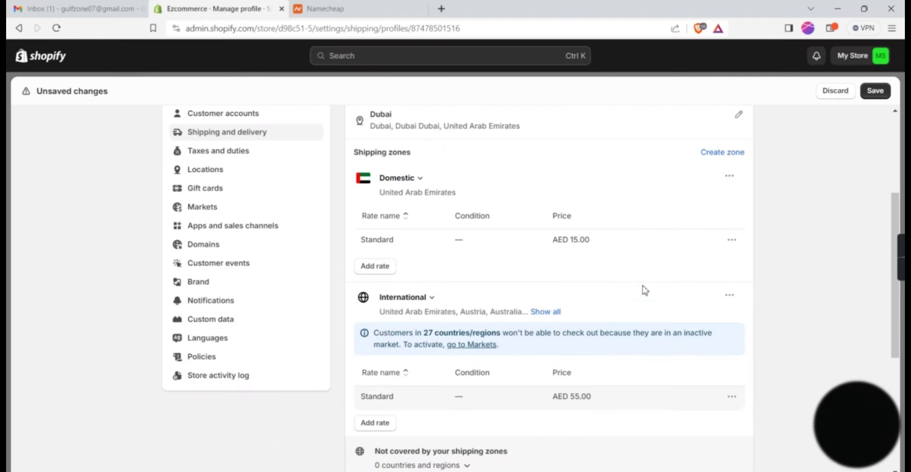
- Review the rates of the Domestic and International zones and save the shipping profile
scroll(627, 282, up, 3)
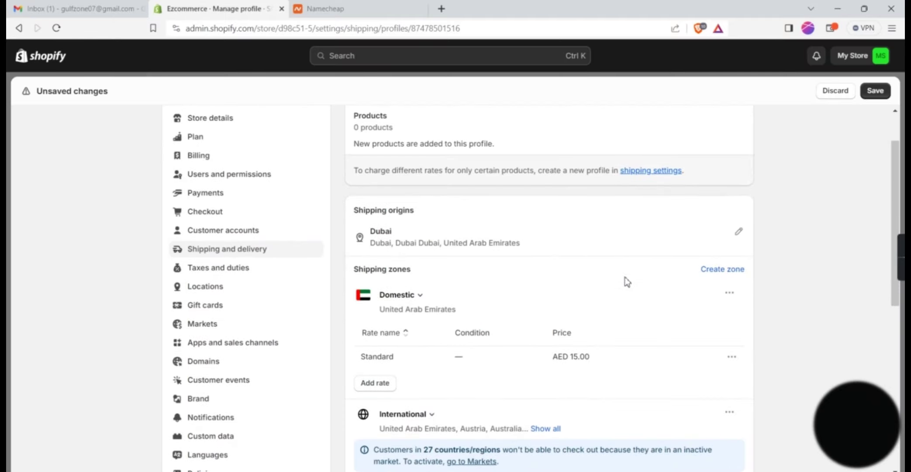
scroll(627, 282, up, 2)
scroll(627, 281, down, 10)
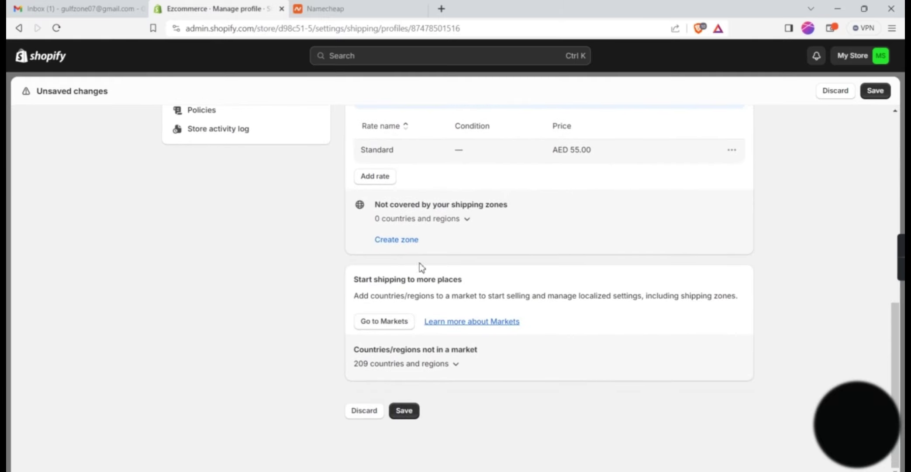
scroll(616, 249, up, 10)
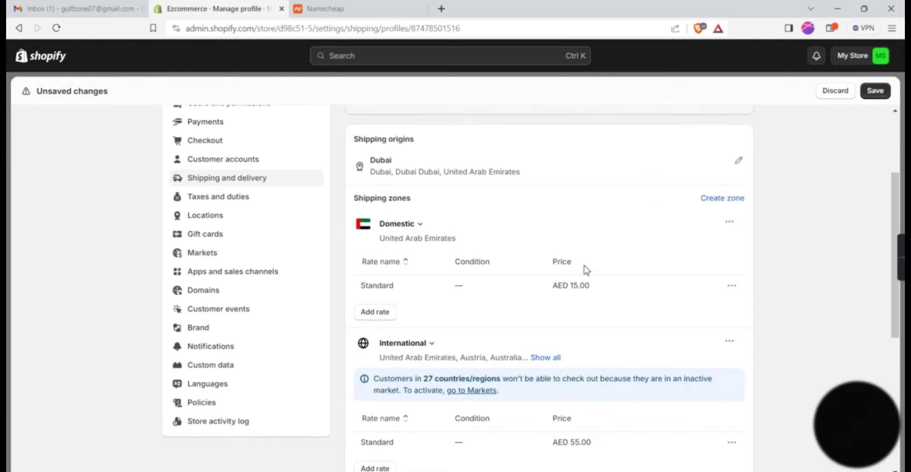
scroll(592, 297, down, 2)
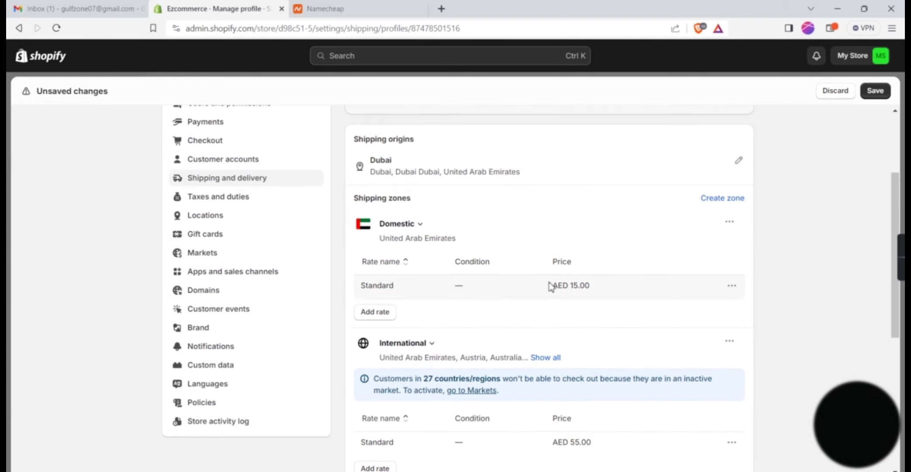
scroll(610, 381, down, 2)
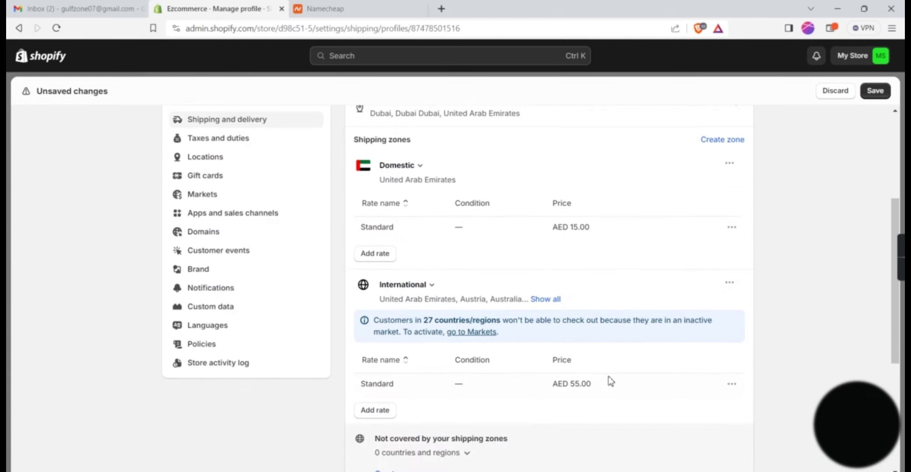
click(875, 93)
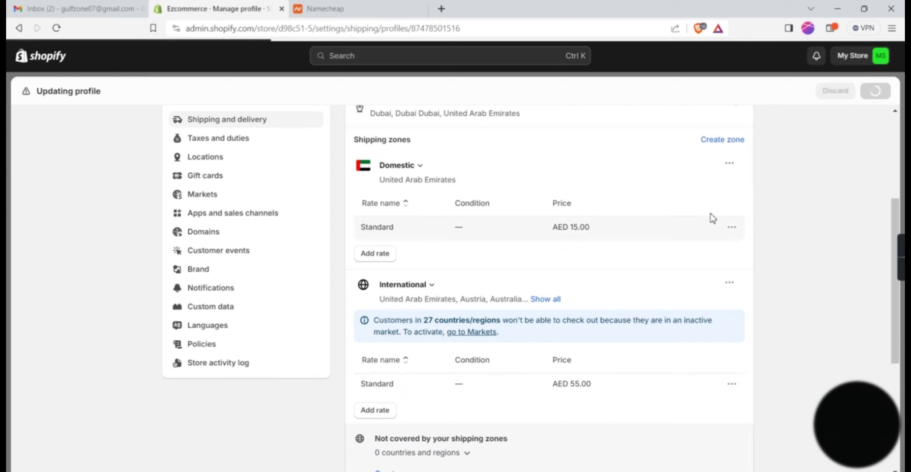
- Switch to PowerPoint to point out an entry in the basic settings list, and return to the Shopify admin
key(alt+Tab)
drag(427, 286, 340, 286)
click(397, 291)
key(alt+Tab)
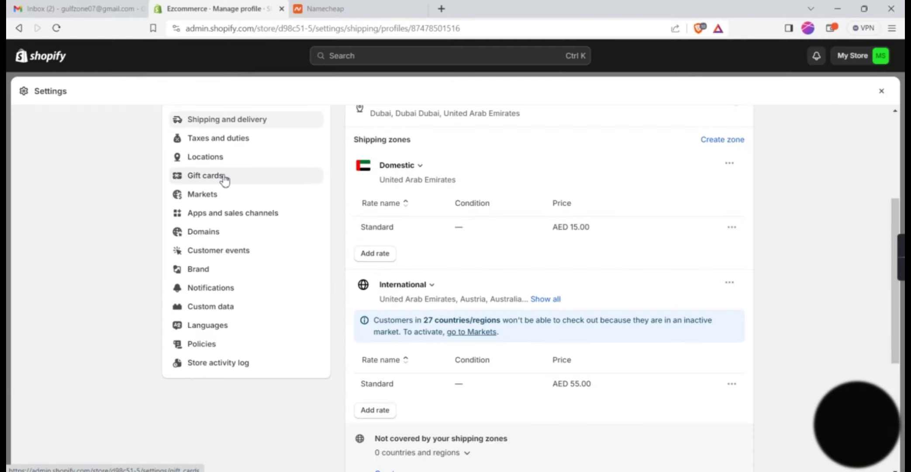
- Enable Include tax in prices in the Taxes and duties settings and save the change
click(232, 142)
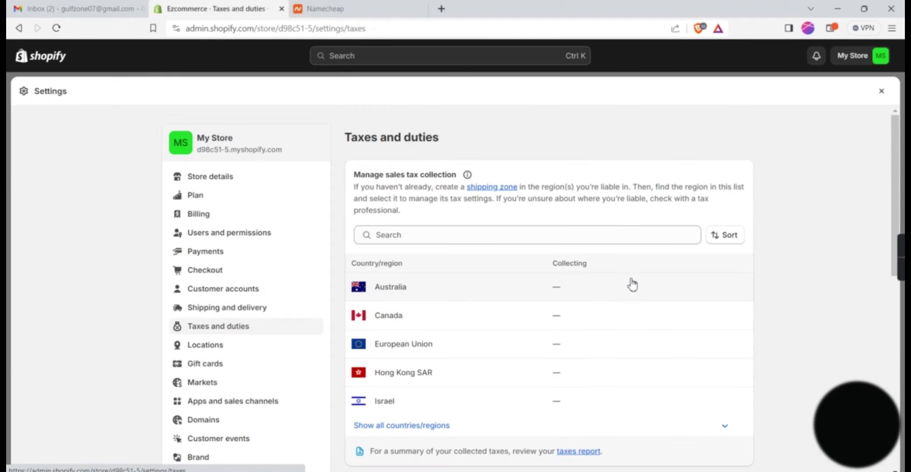
scroll(629, 283, down, 1)
scroll(639, 293, up, 1)
scroll(550, 305, down, 3)
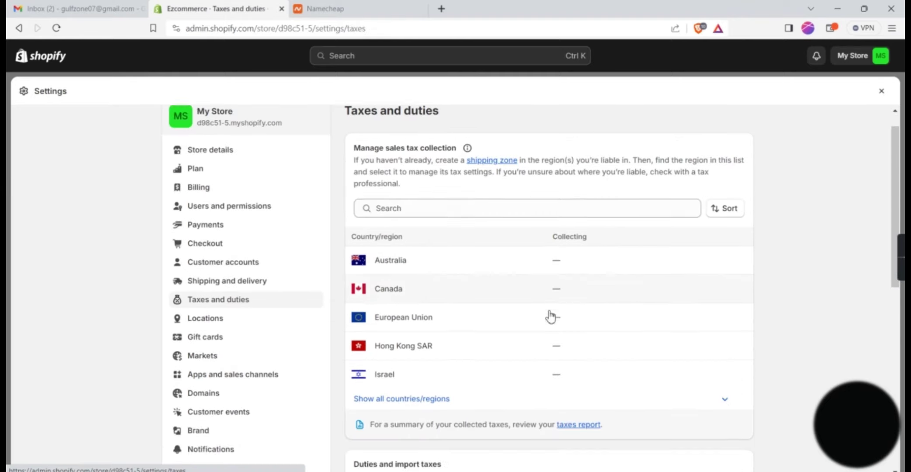
scroll(549, 315, down, 8)
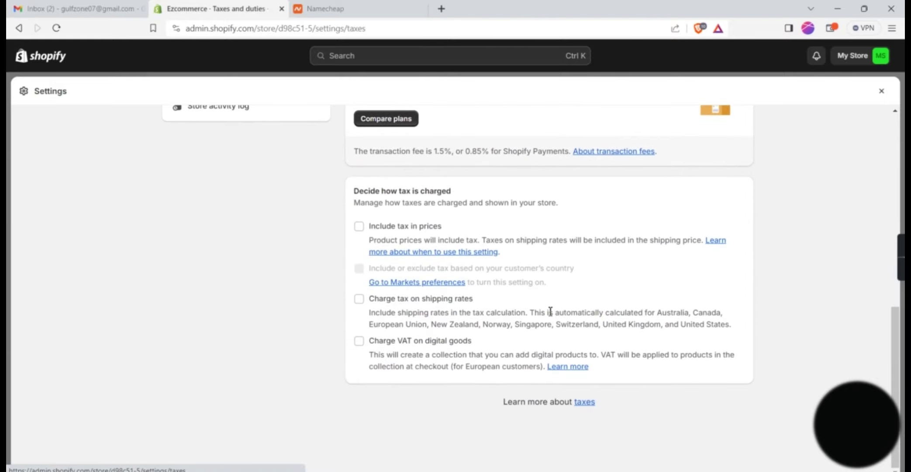
scroll(549, 315, up, 4)
scroll(551, 311, down, 2)
click(359, 284)
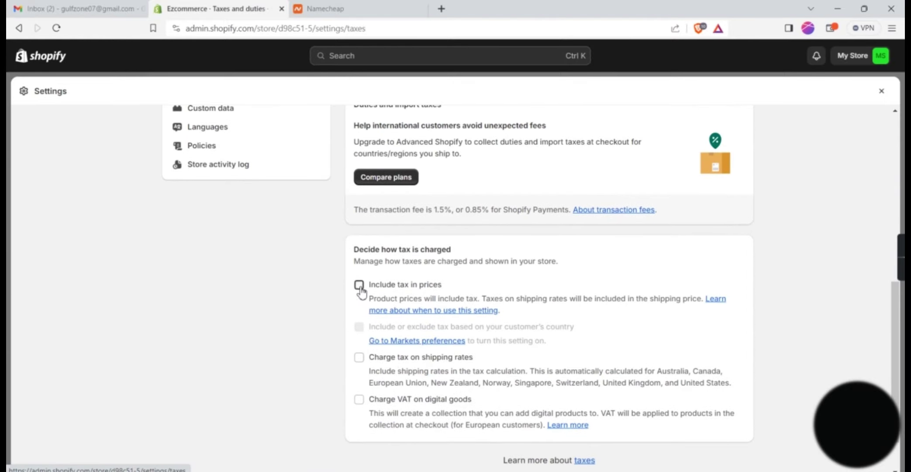
click(875, 90)
scroll(524, 320, up, 6)
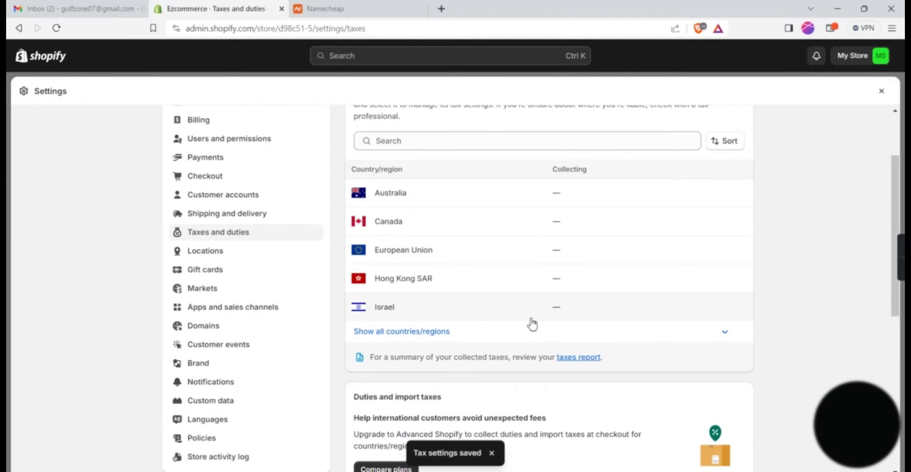
- Look over the Markets overview in the store settings and start adding a new market
click(226, 293)
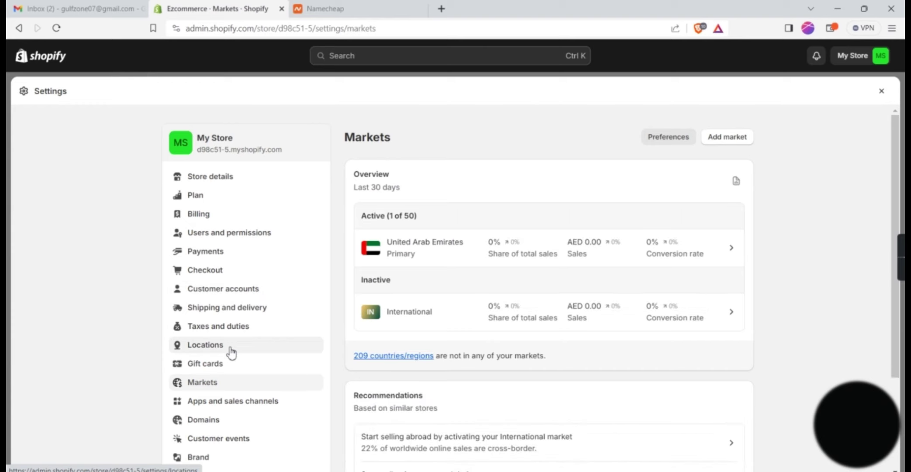
scroll(230, 352, down, 1)
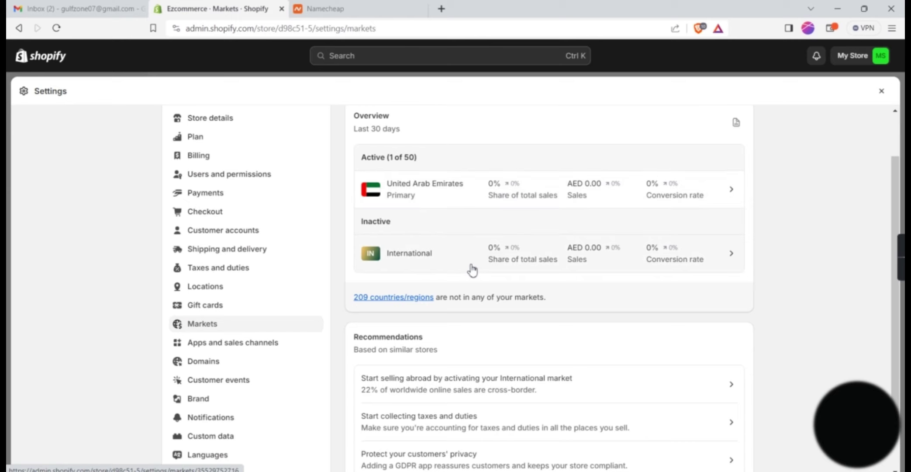
scroll(470, 268, down, 2)
scroll(470, 266, up, 3)
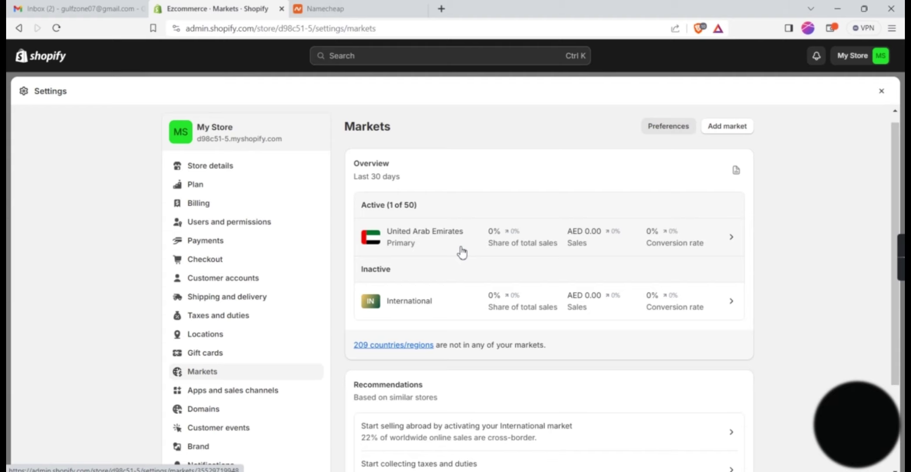
click(717, 131)
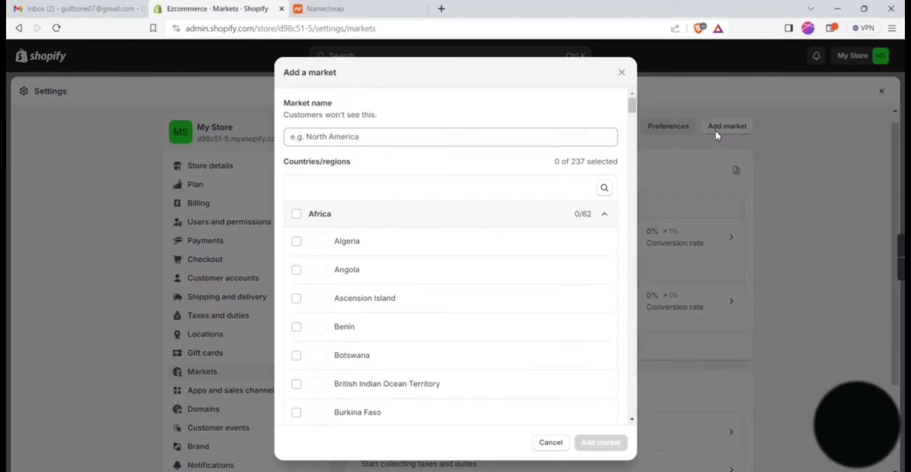
- Enter oman as the new market's name
click(362, 134)
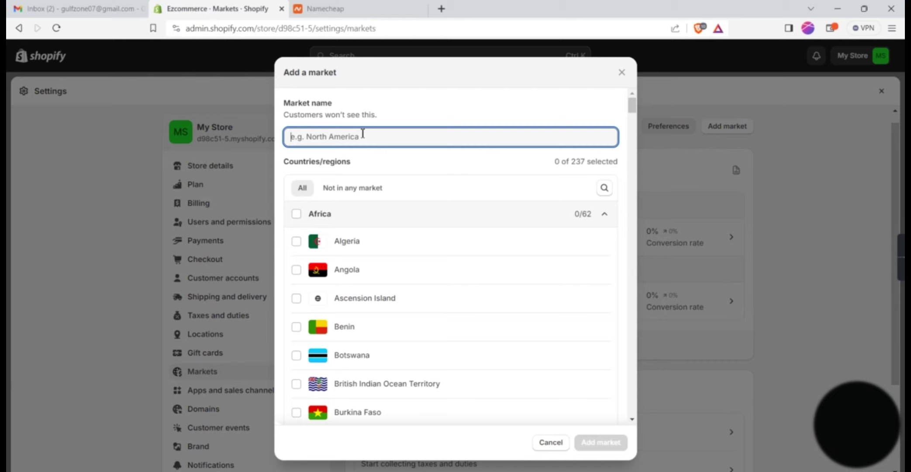
text(Saudia)
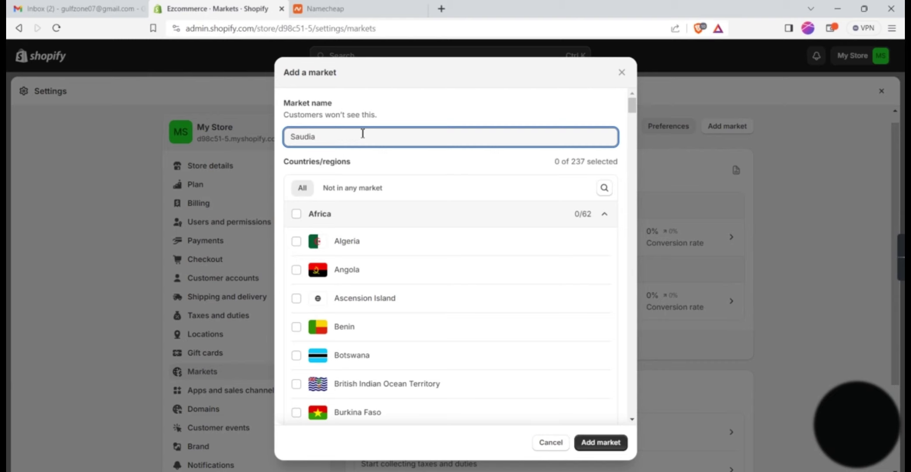
key(BackSpace)
key(BackSpace)
key(BackSpace)
key(BackSpace)
key(BackSpace)
text(opma)
key(BackSpace)
key(BackSpace)
key(BackSpace)
key(BackSpace)
text(oman)
- Include Oman in the new market's countries, name the market Gulf Region and add it
click(604, 187)
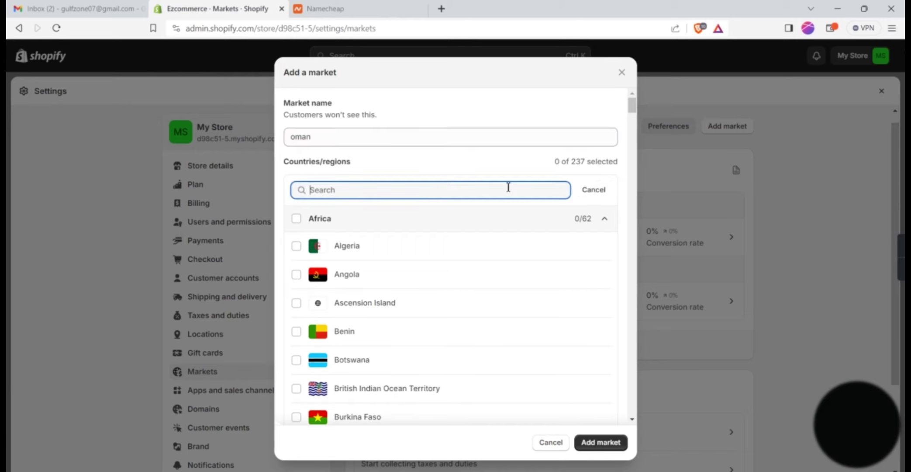
text(oman)
click(297, 296)
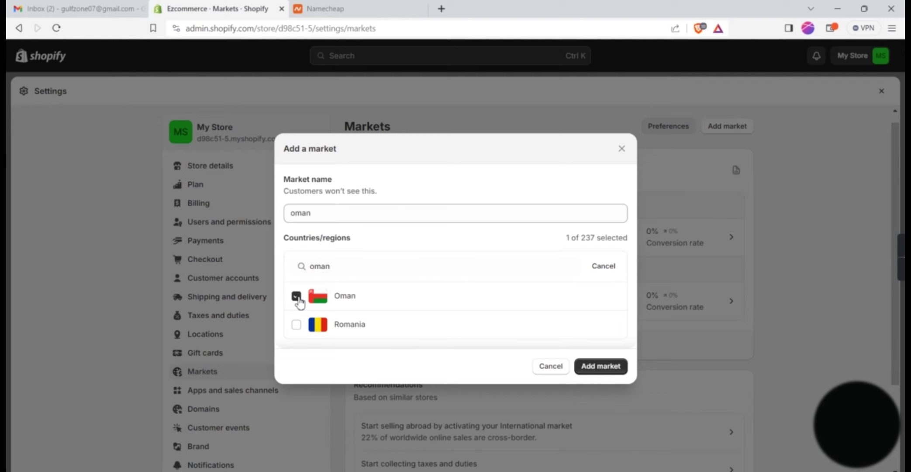
drag(345, 216, 251, 220)
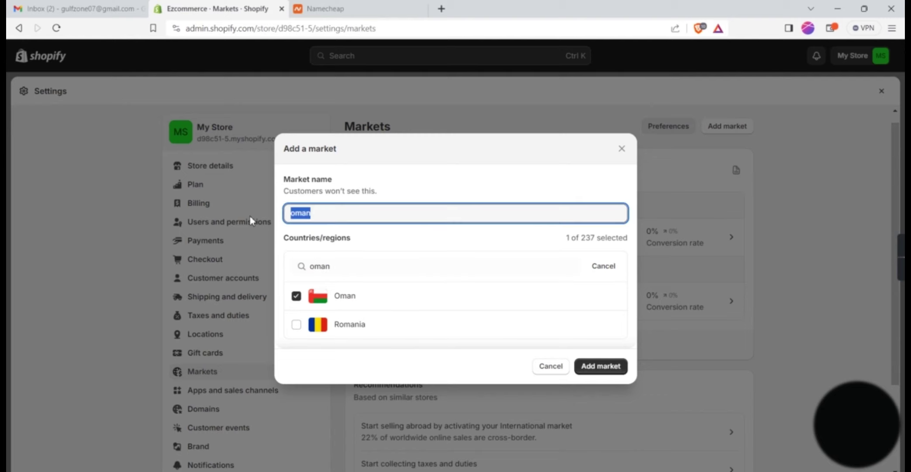
text(Gulf Region)
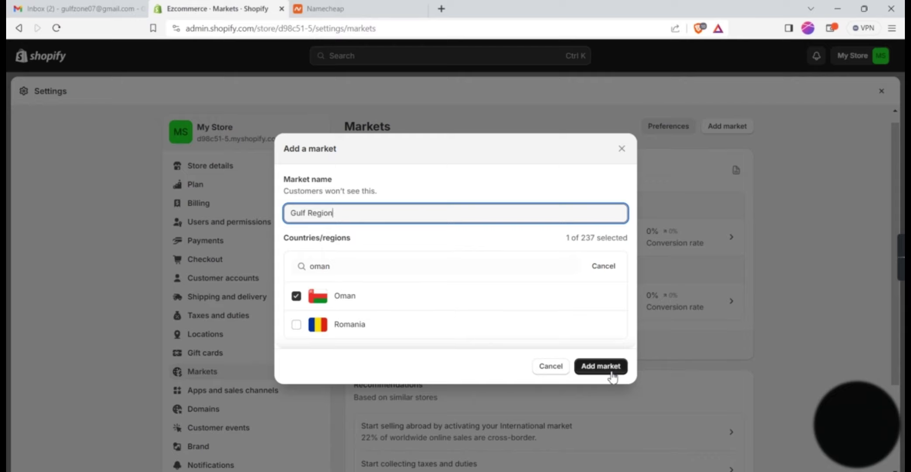
click(608, 369)
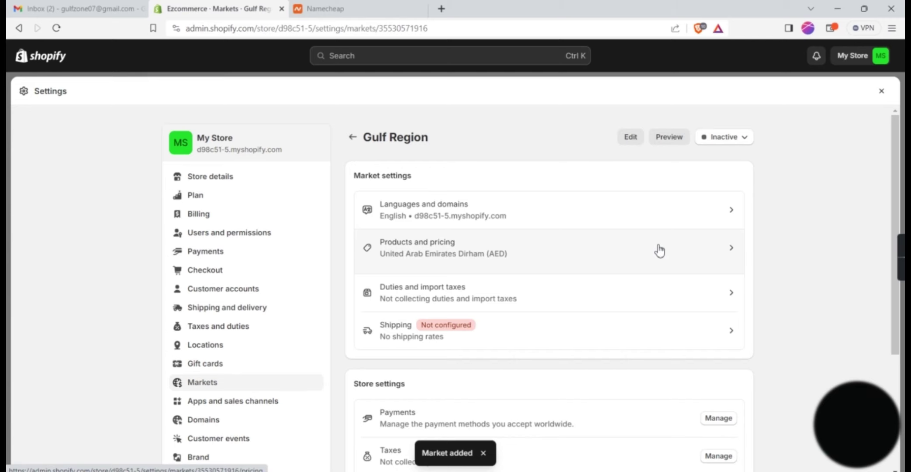
- Open the Gulf Region market from the Markets overview, look over its market and store settings, and return to the overview
click(249, 382)
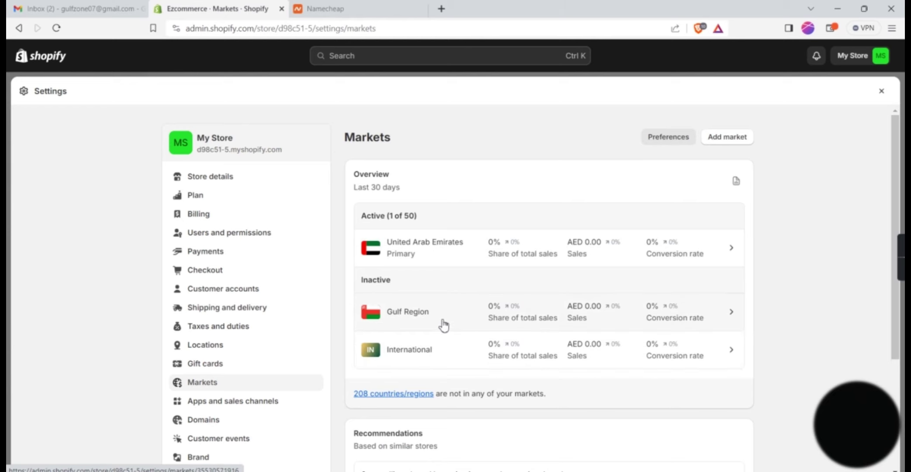
click(444, 322)
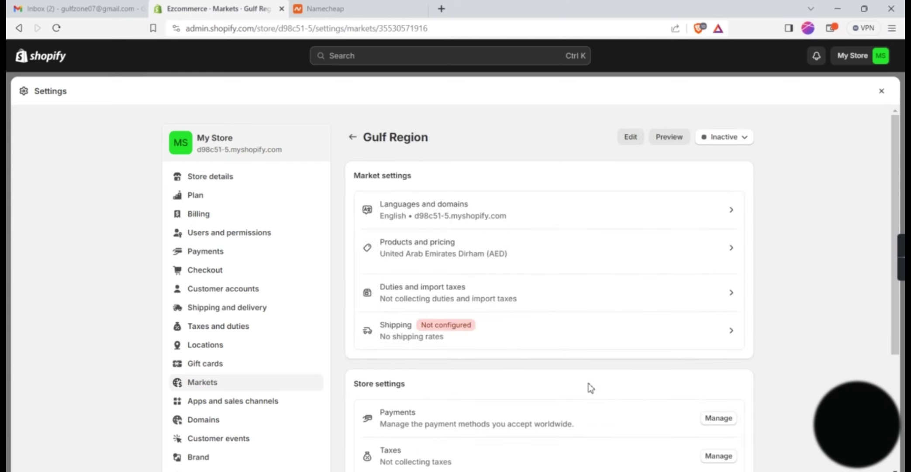
scroll(641, 392, down, 3)
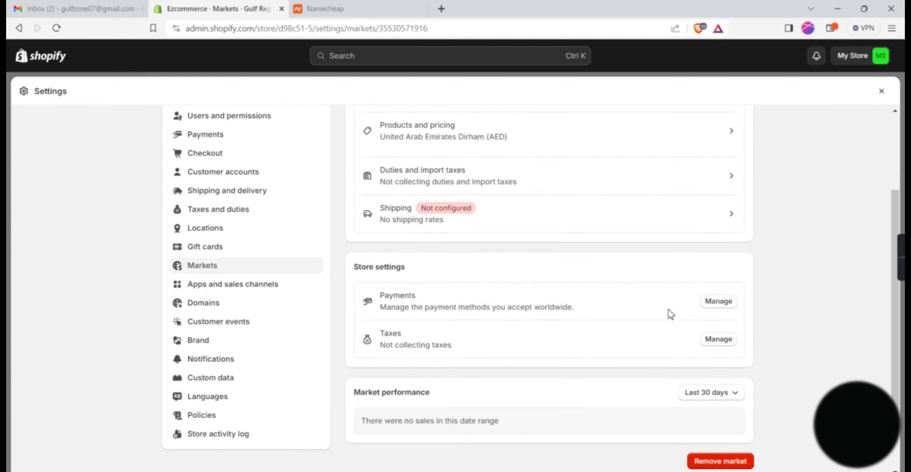
scroll(403, 198, up, 3)
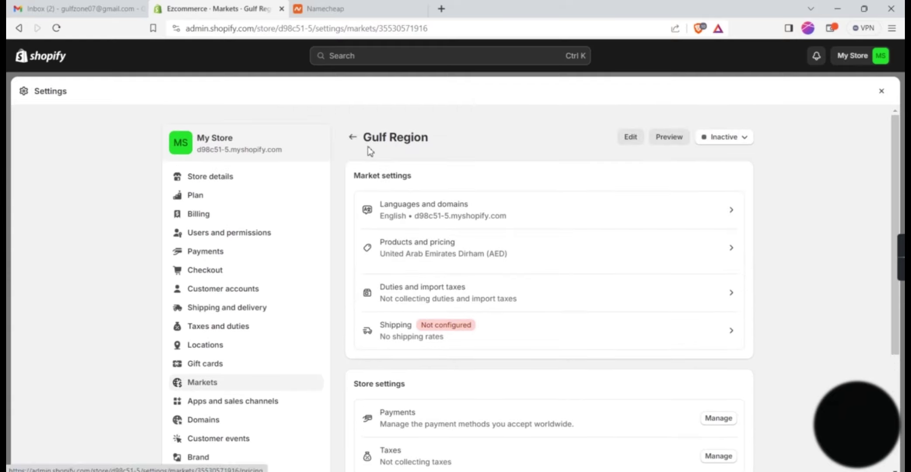
click(352, 137)
- Examine the United Arab Emirates market's settings, including its products and pricing, and open the management of its payment methods
click(457, 257)
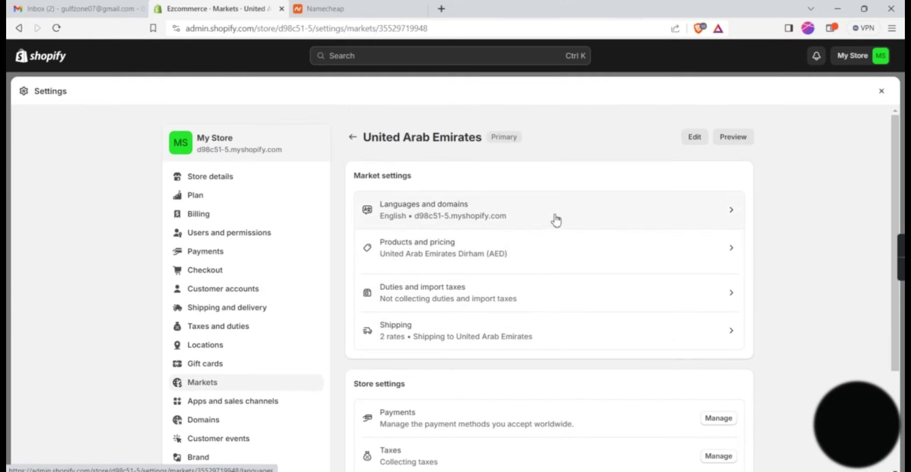
click(481, 253)
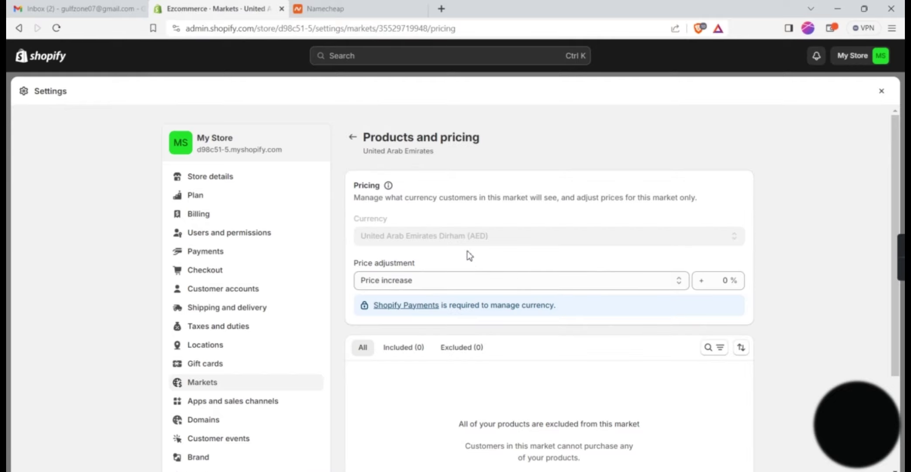
click(355, 140)
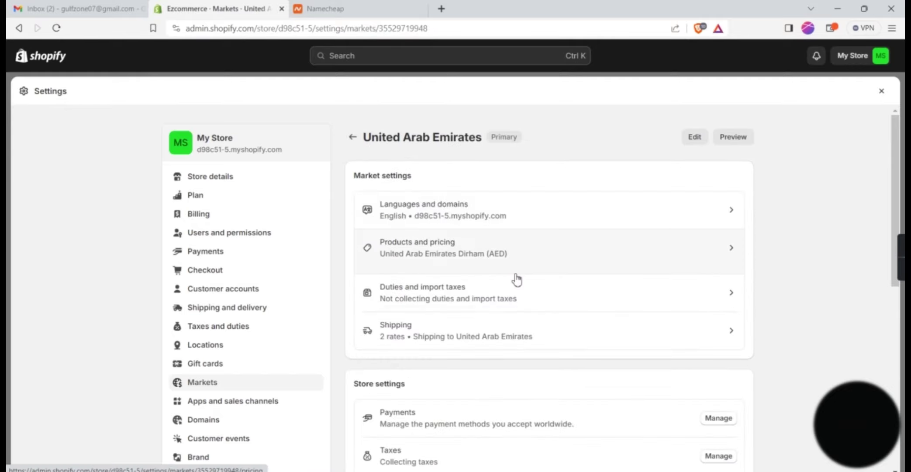
scroll(511, 324, down, 2)
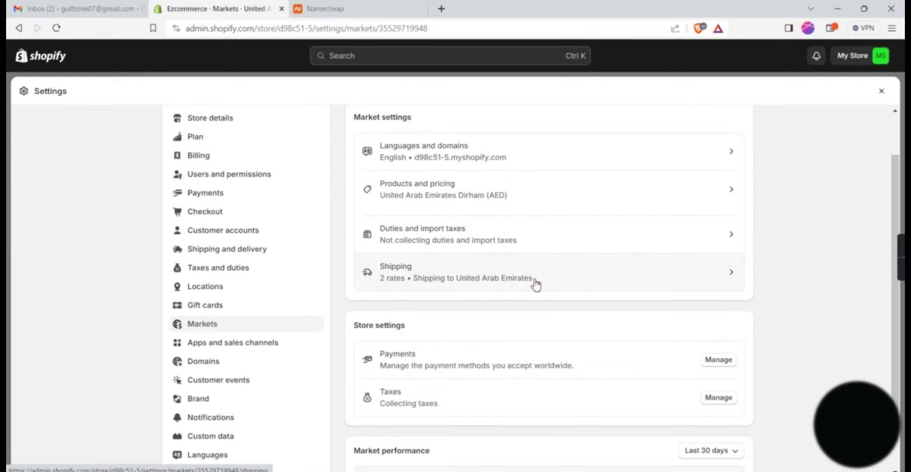
click(701, 362)
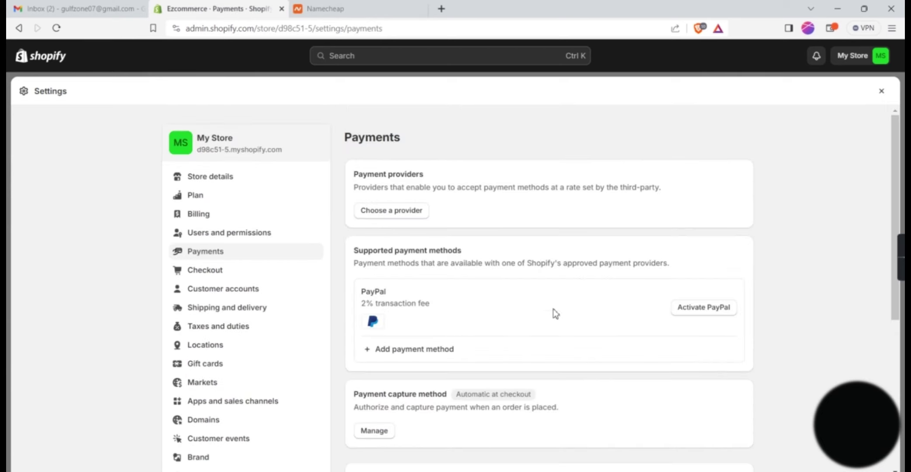
- Return to the Markets overview, look at the Gulf Region market's settings, and go back to the list of markets
click(218, 380)
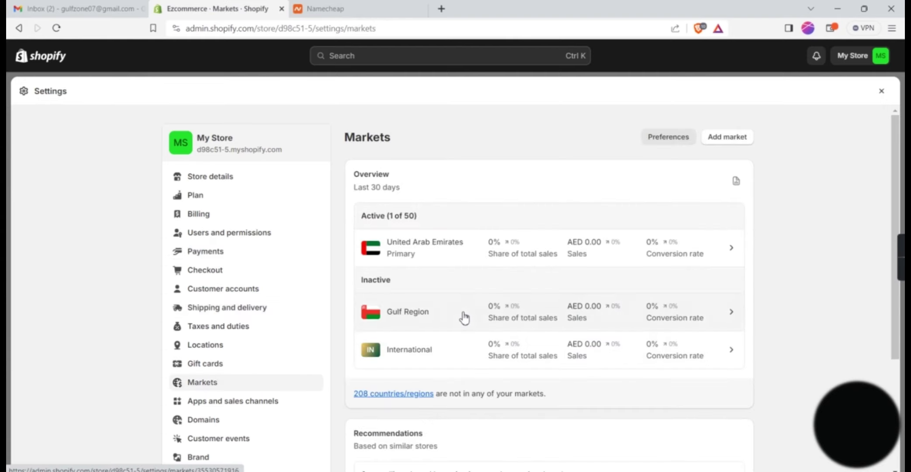
click(463, 317)
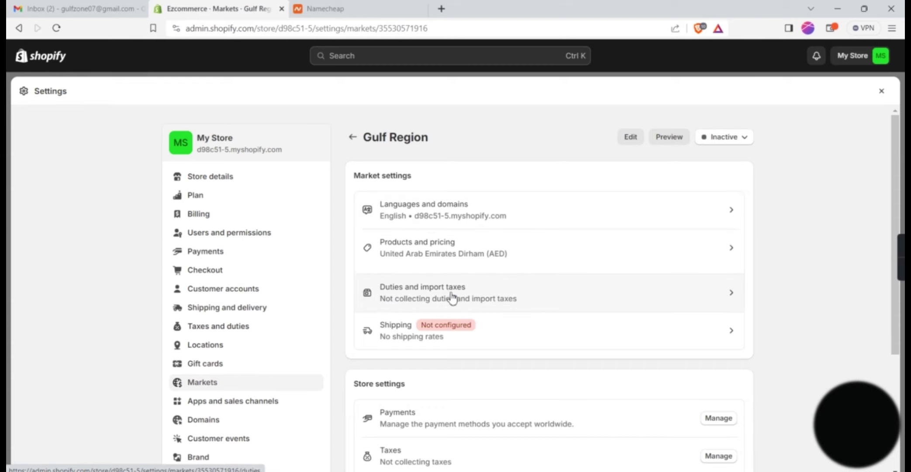
key(alt+Left)
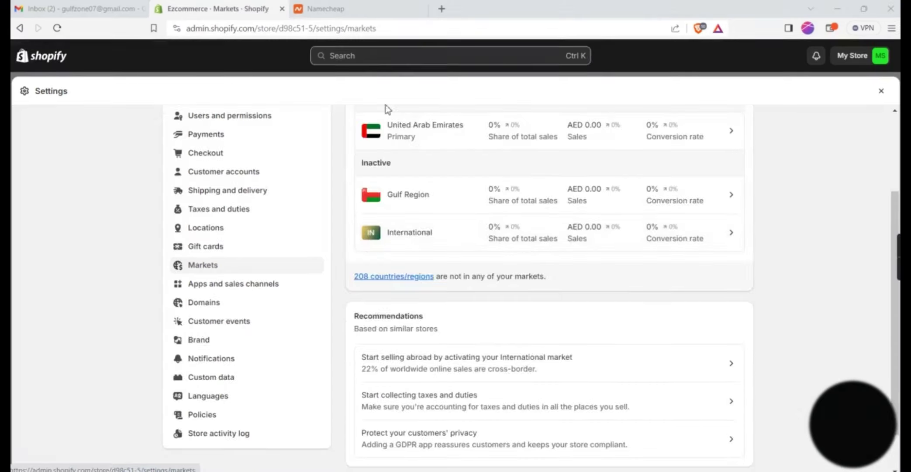
scroll(470, 185, up, 1)
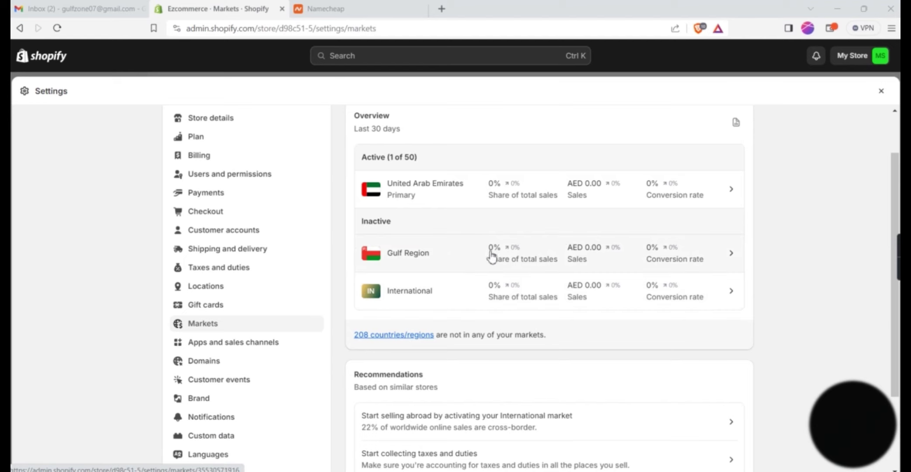
- Check the Gulf Region market's status options, follow the link to add shipping rates, and open the general shipping profile
click(573, 247)
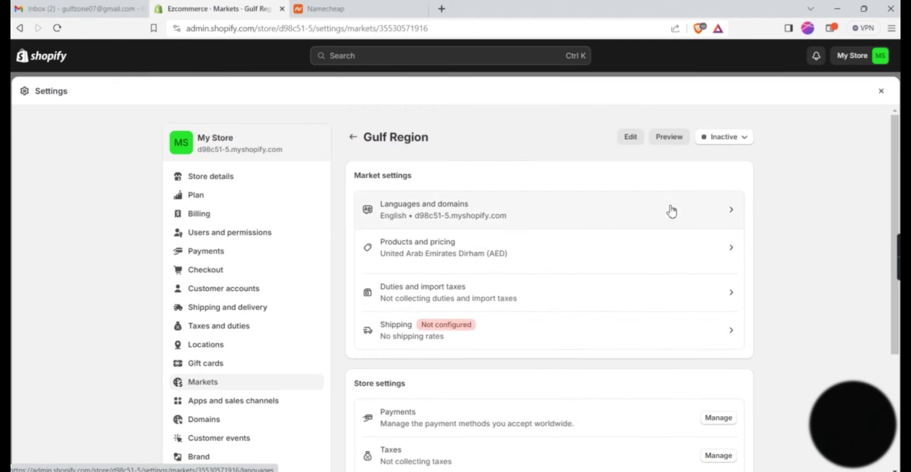
click(725, 144)
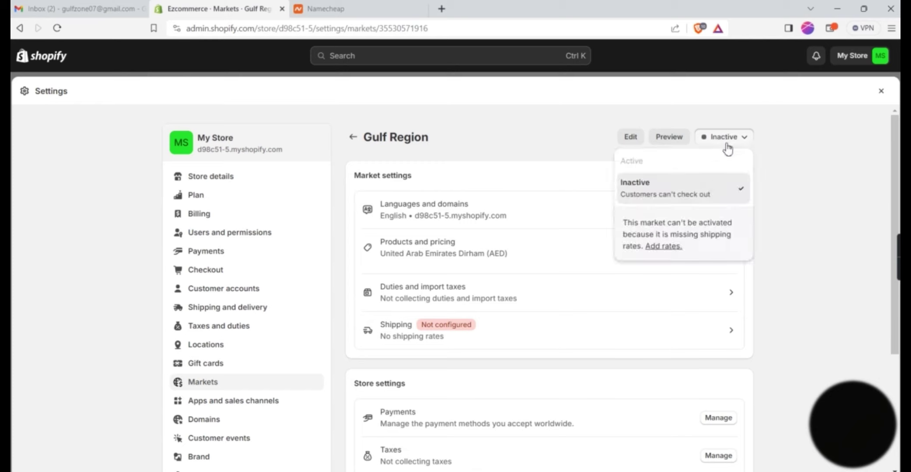
click(664, 247)
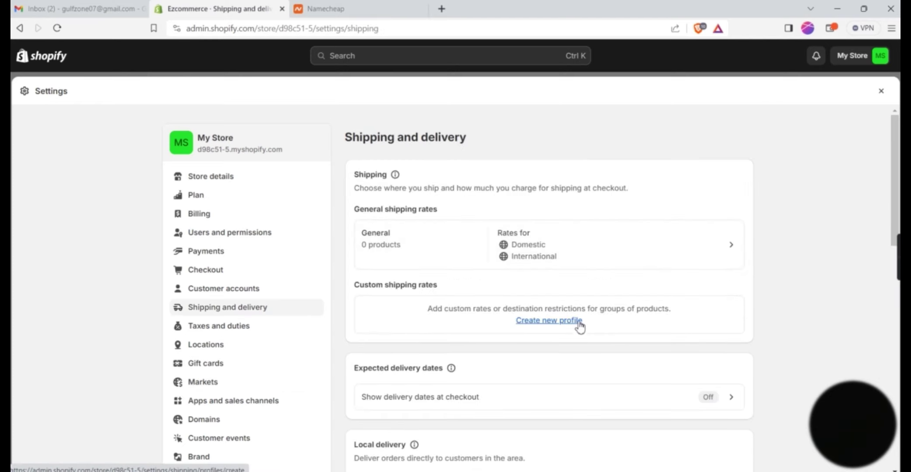
click(556, 252)
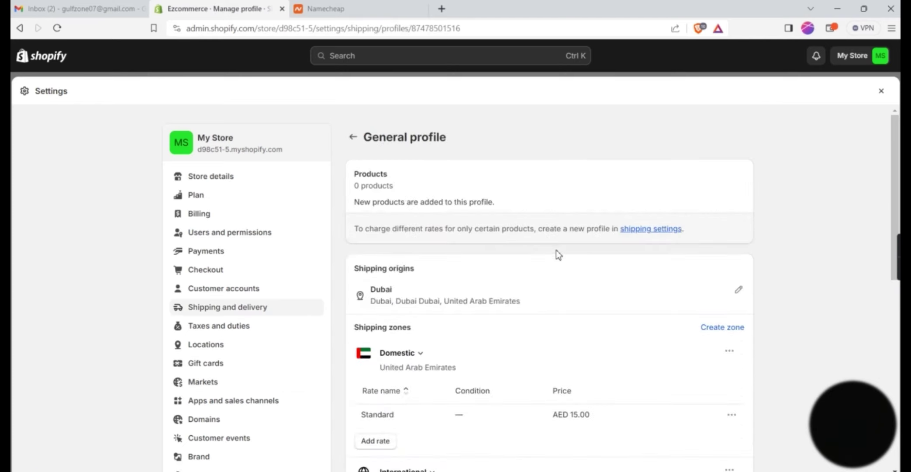
- Create a shipping zone named Gulf Region in the general profile and include Oman in it
scroll(559, 258, down, 3)
scroll(565, 262, down, 2)
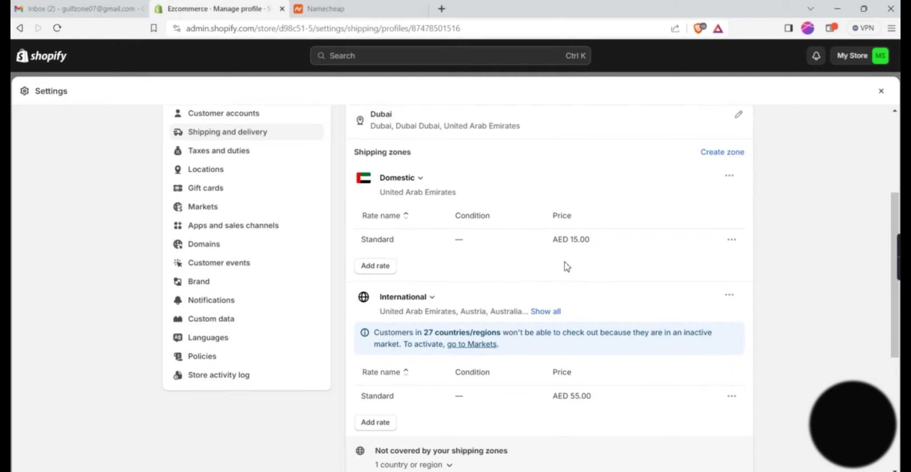
click(725, 154)
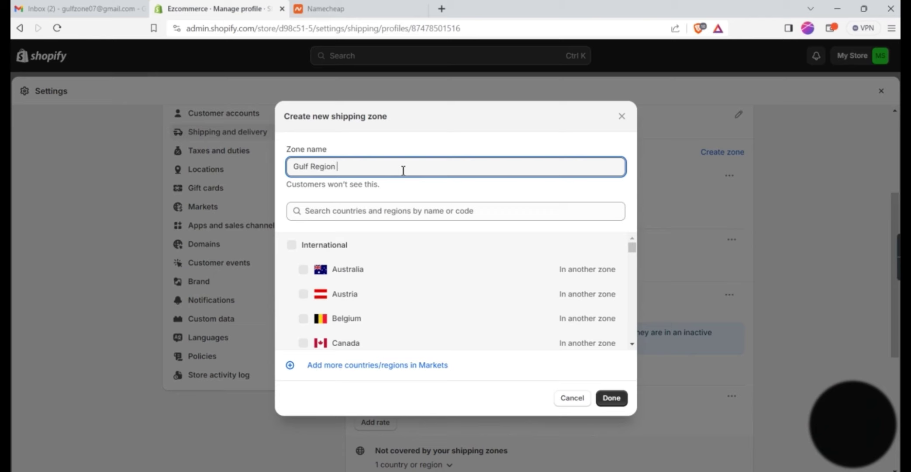
click(399, 207)
text(oman)
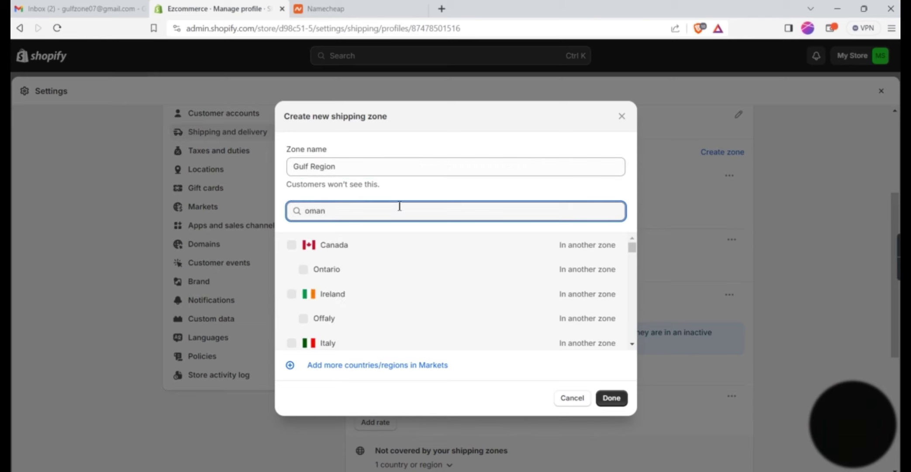
click(292, 245)
click(611, 398)
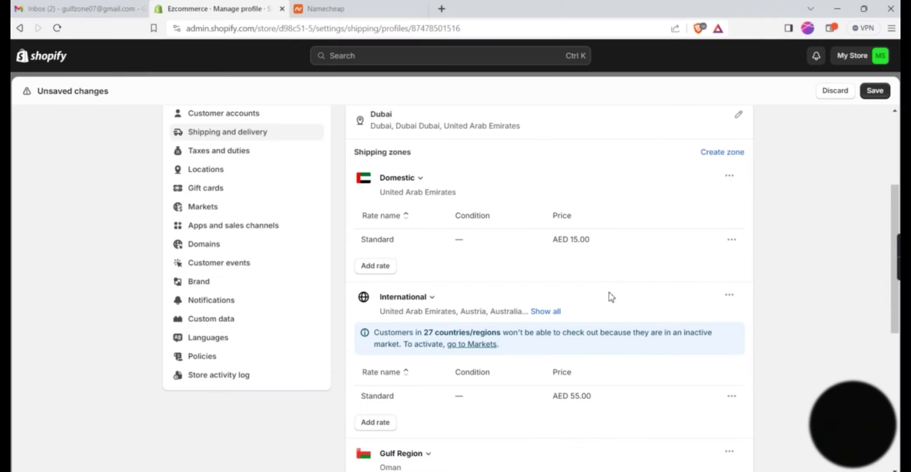
- Add a Standard rate of AED 35.00 to the Gulf Region shipping zone and save the profile
scroll(454, 283, down, 3)
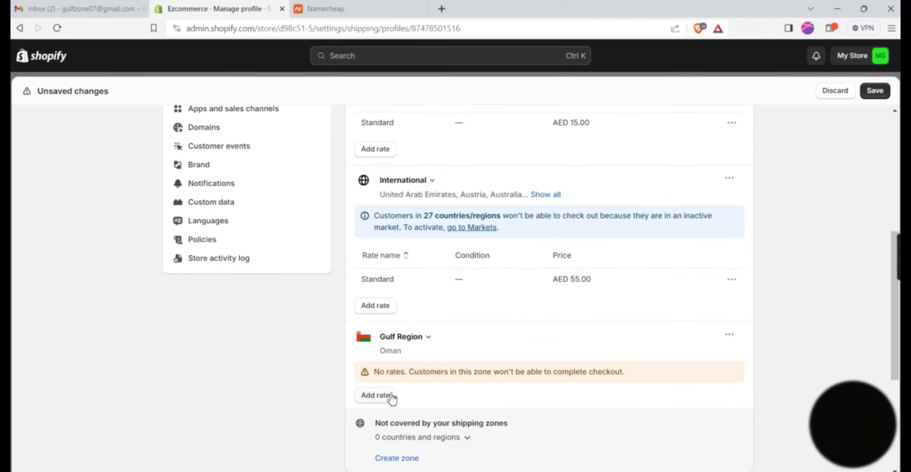
click(393, 395)
click(369, 304)
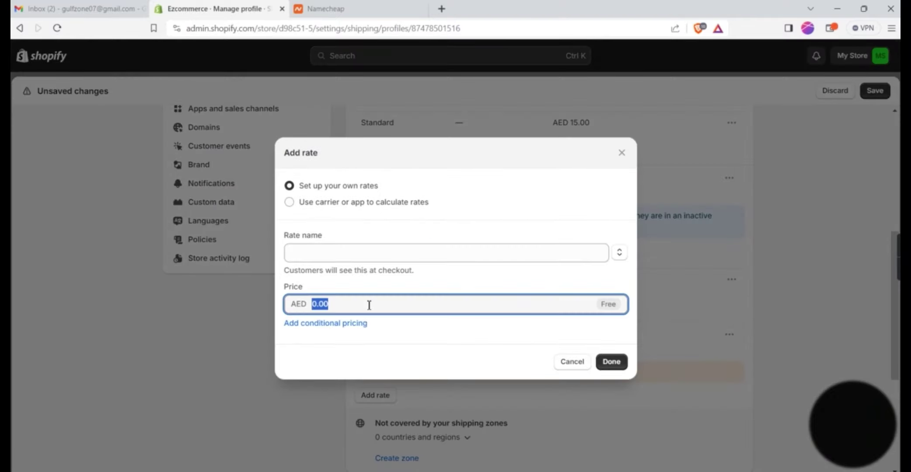
text(30)
key(BackSpace)
key(BackSpace)
text(30)
click(354, 252)
text(S)
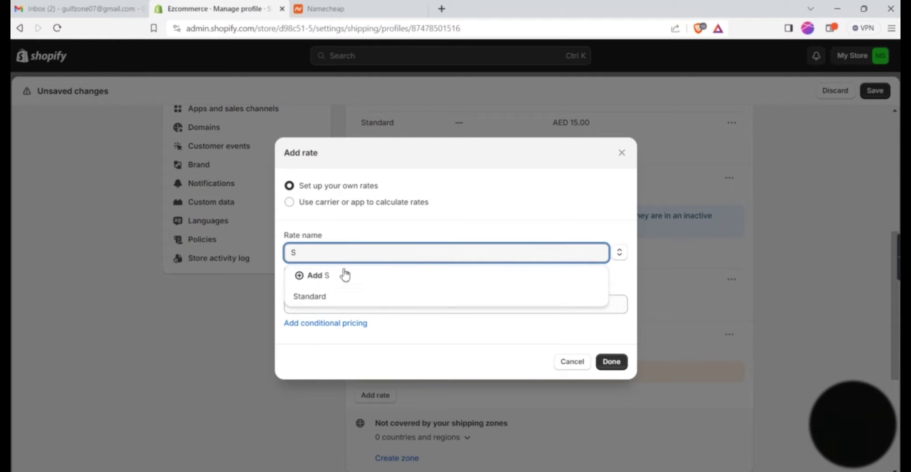
click(335, 296)
click(611, 361)
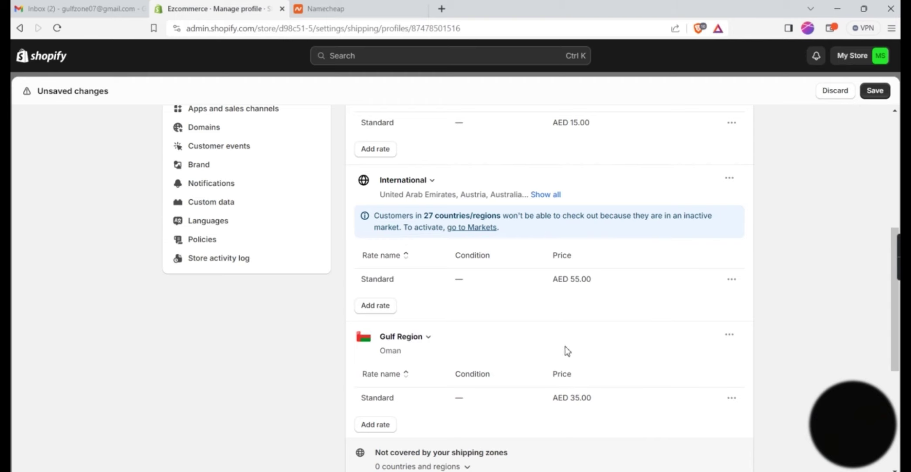
click(874, 90)
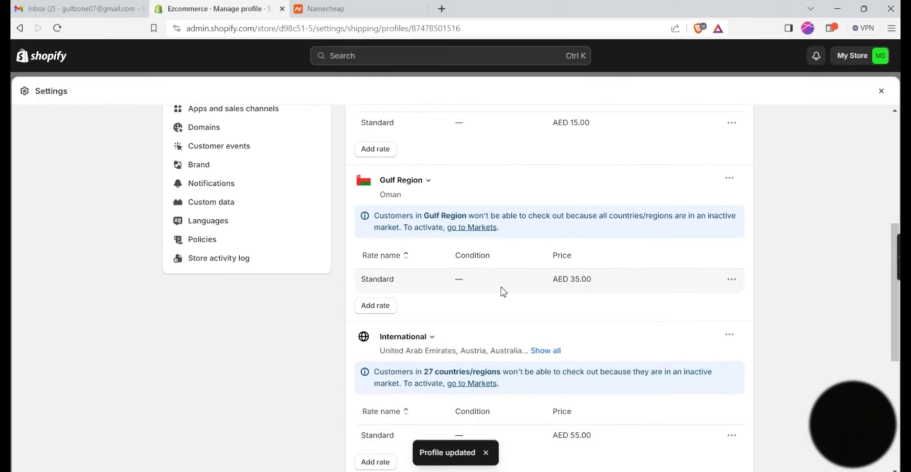
- Open the Gulf Region market, set its status to Active and save the change
scroll(481, 275, up, 3)
click(199, 206)
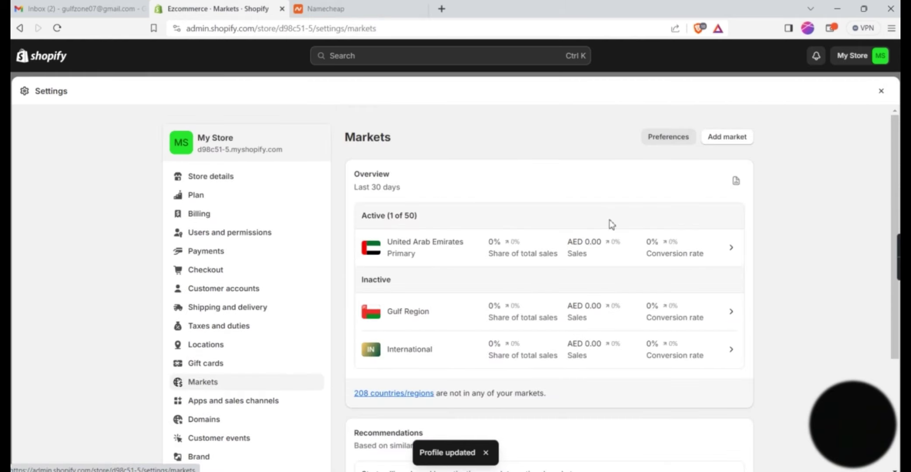
click(464, 315)
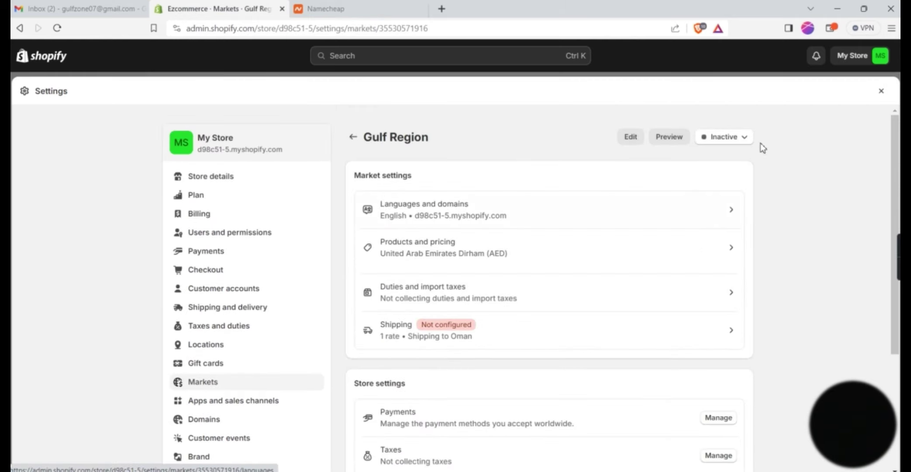
click(748, 139)
click(693, 165)
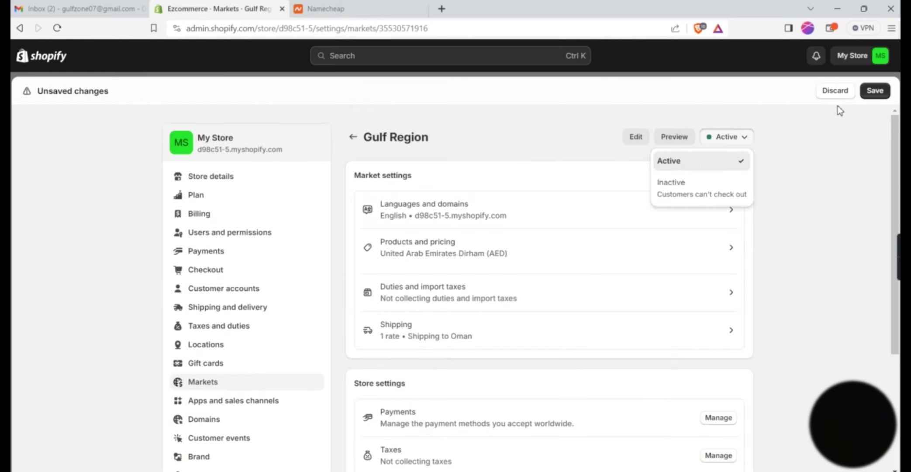
click(875, 91)
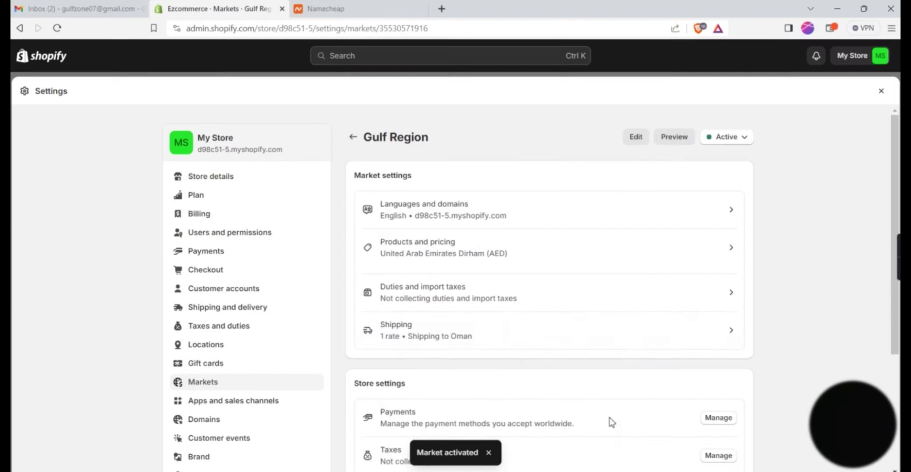
click(611, 419)
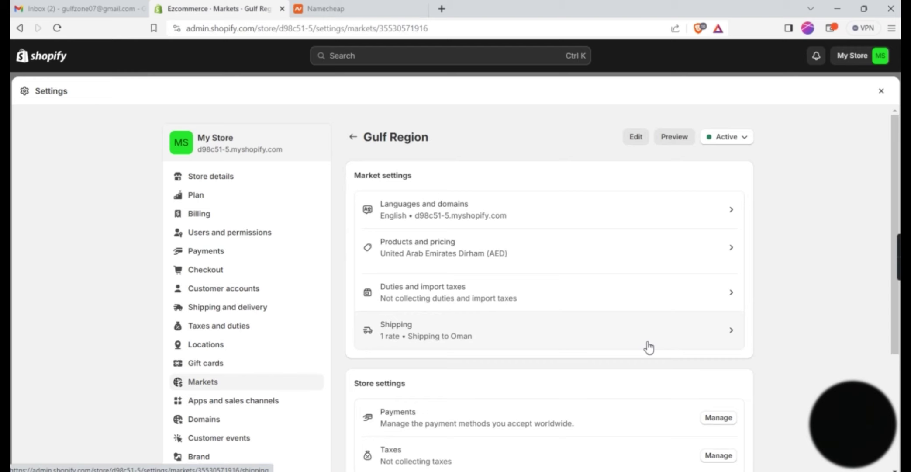
key(alt+Tab)
key(alt+Tab)
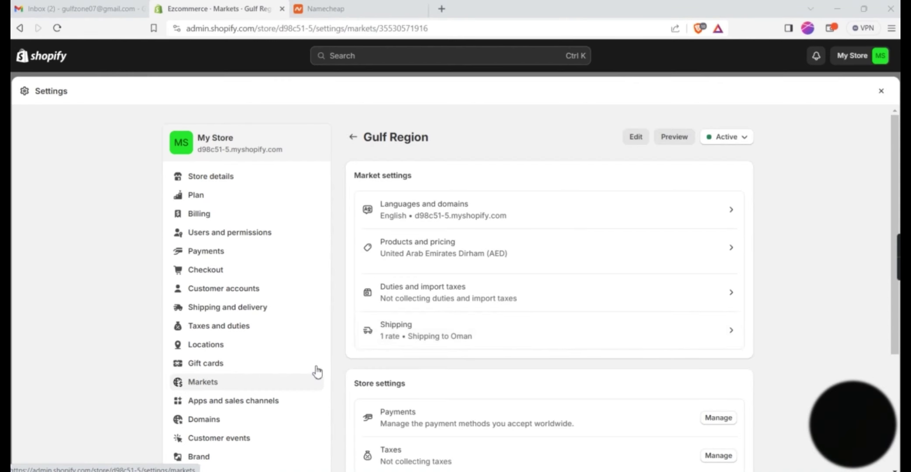
key(alt+Tab)
key(alt+Tab)
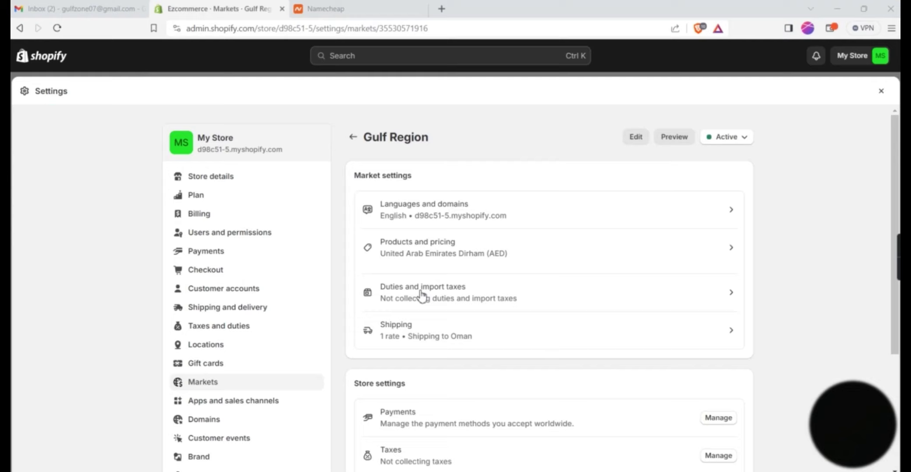
- Open the store's Brand settings and go to the logos section
scroll(249, 345, down, 2)
scroll(249, 345, down, 2)
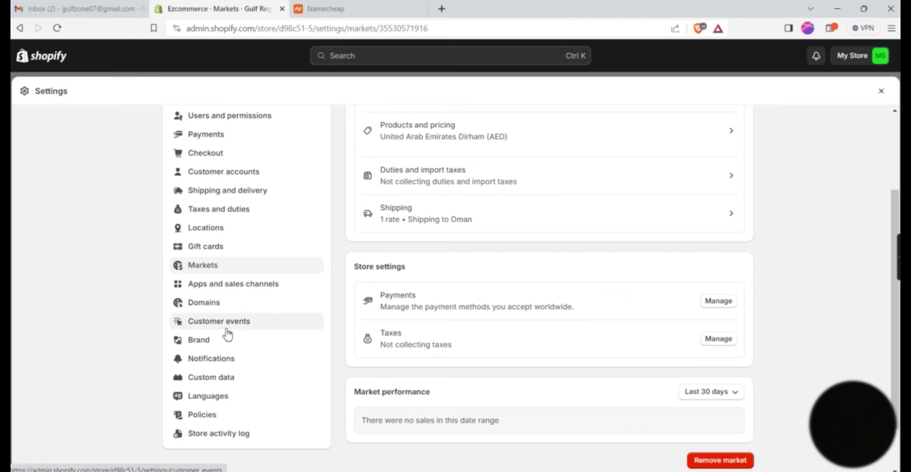
click(224, 342)
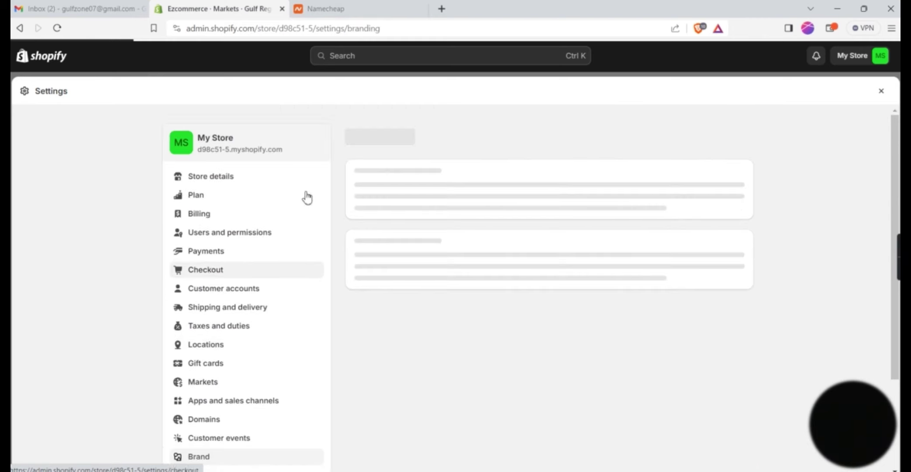
scroll(604, 307, down, 10)
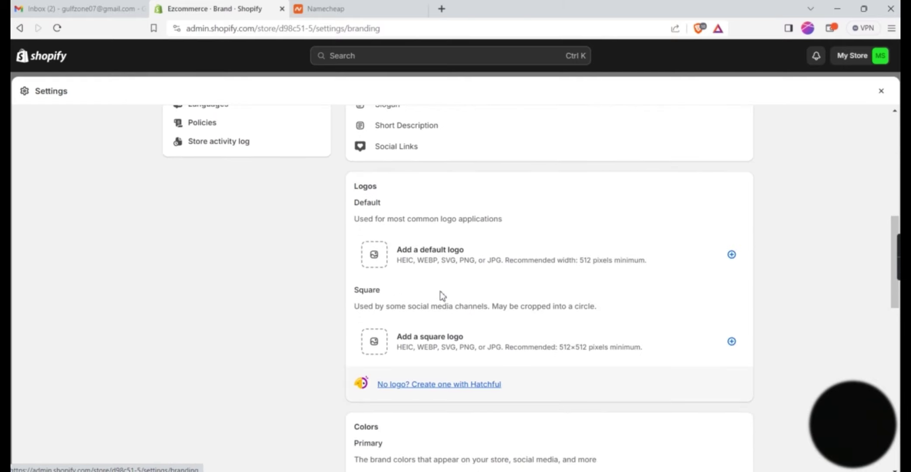
- Upload the EZEEDROP logo PNG from the Downloads folder and use it as the default logo
click(376, 258)
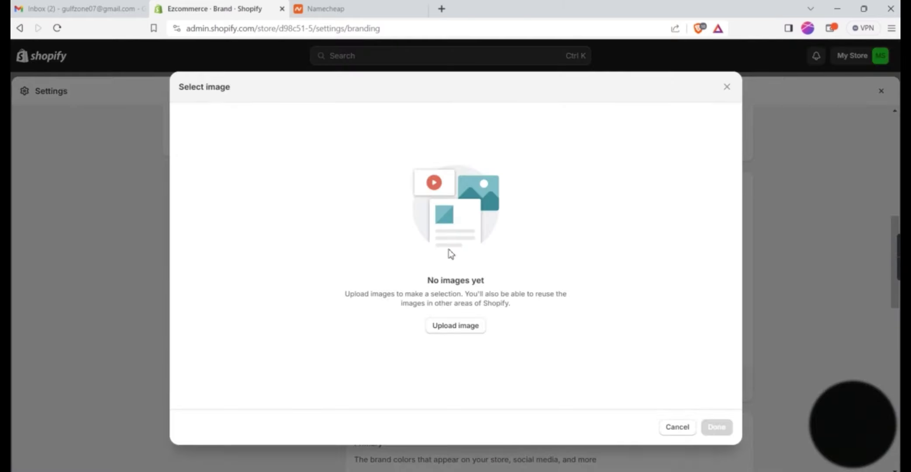
click(727, 87)
click(379, 261)
click(472, 330)
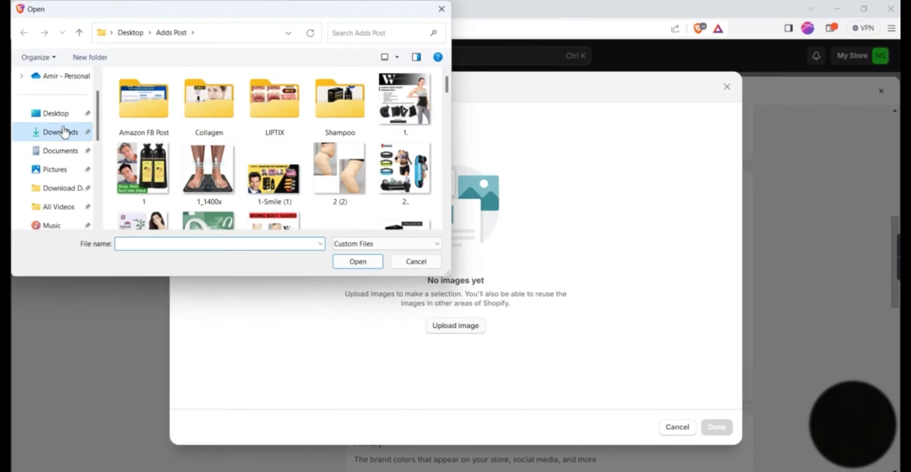
click(63, 132)
double_click(214, 124)
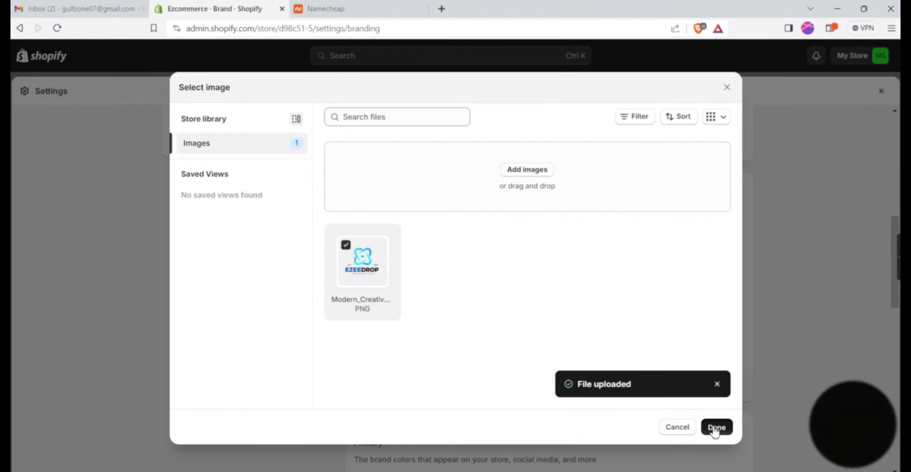
click(715, 427)
- Examine the remaining brand assets: colors, cover image, slogan, short description and social links
scroll(574, 332, down, 3)
scroll(574, 332, down, 8)
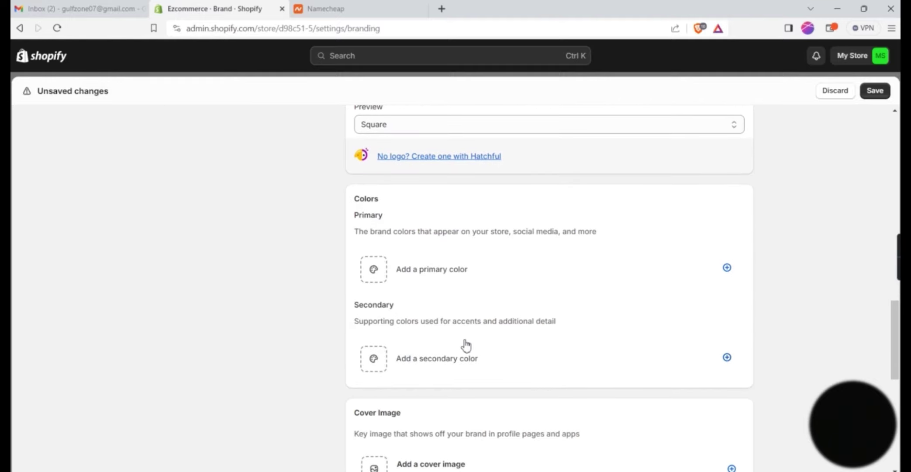
scroll(464, 345, down, 6)
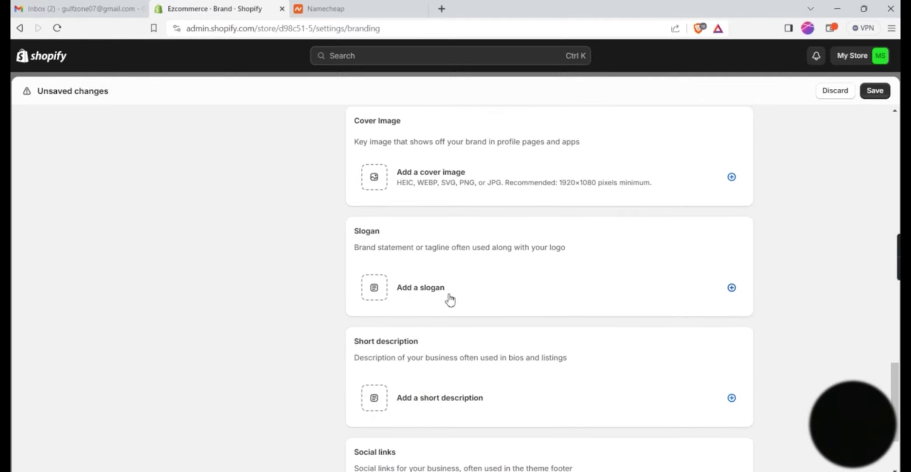
scroll(448, 393, down, 3)
scroll(449, 393, up, 4)
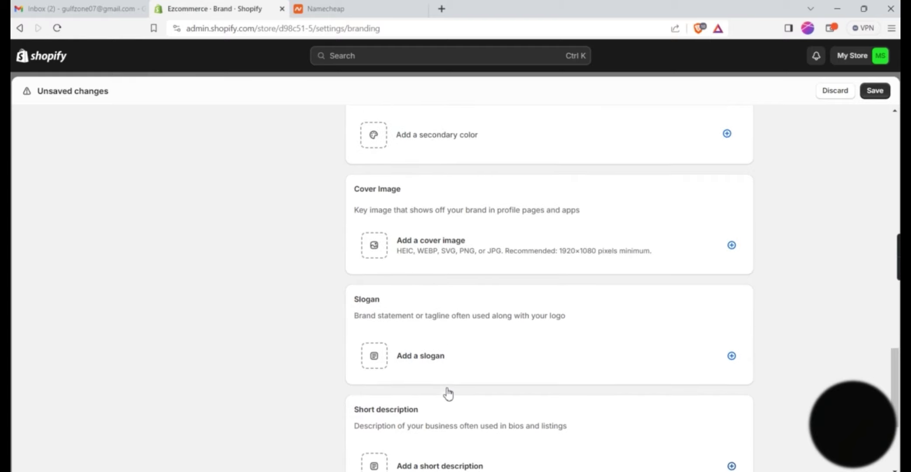
scroll(448, 392, up, 2)
scroll(432, 371, down, 4)
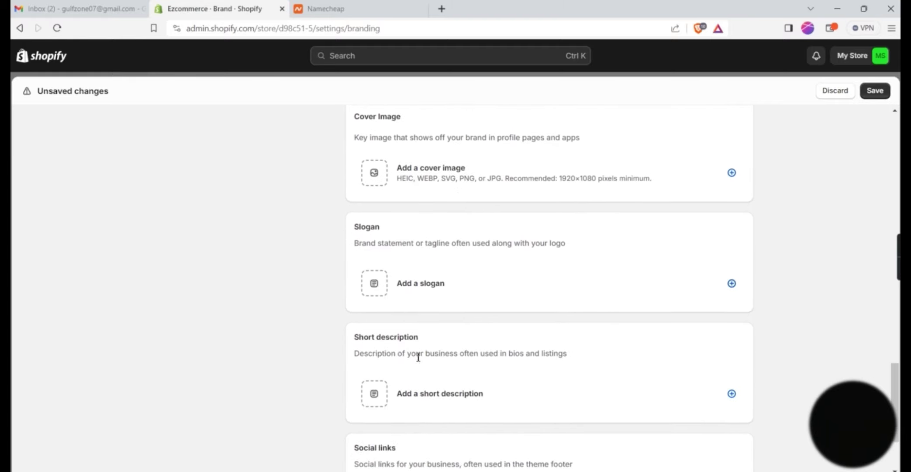
scroll(468, 279, up, 5)
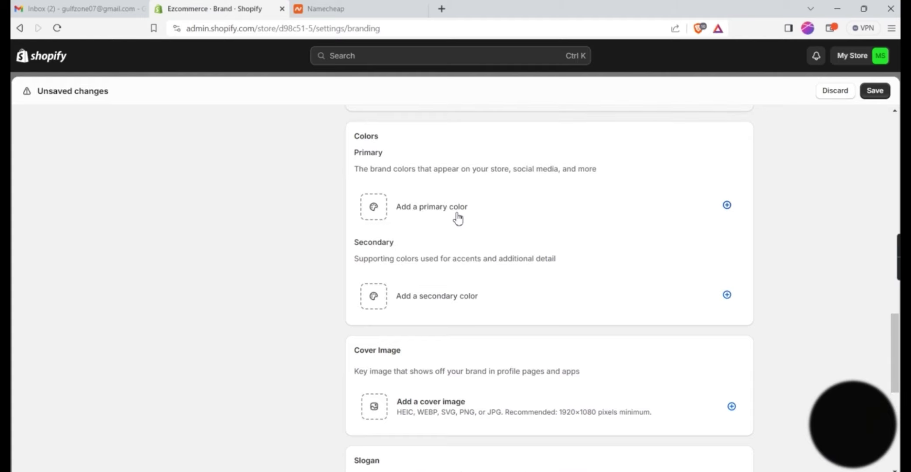
- Add a primary brand color of #ffffff
click(458, 219)
click(416, 297)
click(494, 238)
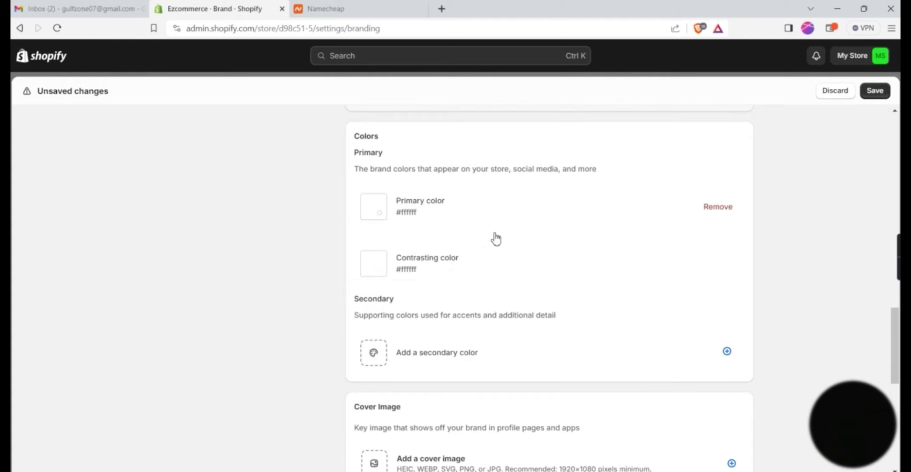
- Add a red secondary brand color, #d92323
scroll(494, 238, down, 2)
click(415, 309)
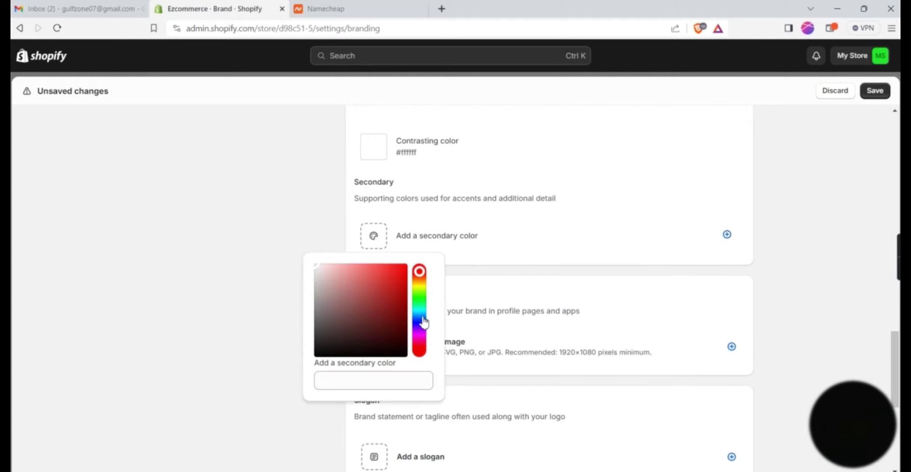
click(419, 289)
click(421, 270)
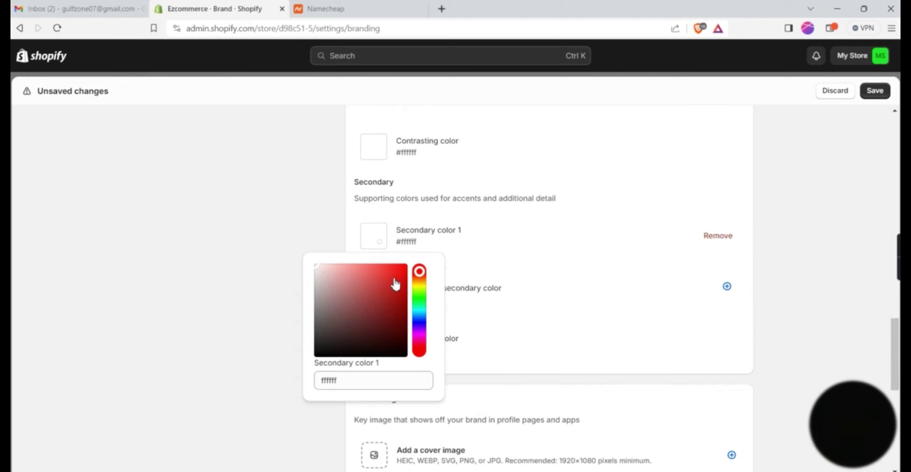
click(394, 284)
click(512, 275)
scroll(508, 277, down, 2)
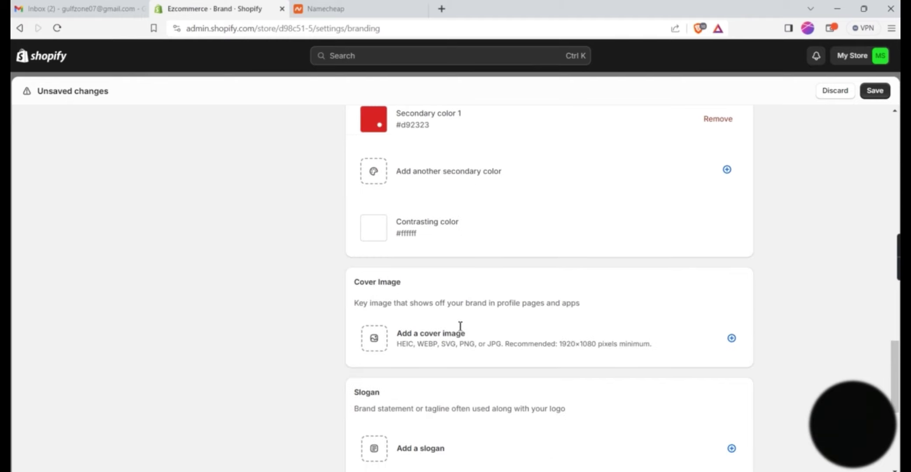
- Enter the slogan "You Click We deliver" and the short description "Online shopping in UAE" for the brand
scroll(458, 310, down, 1)
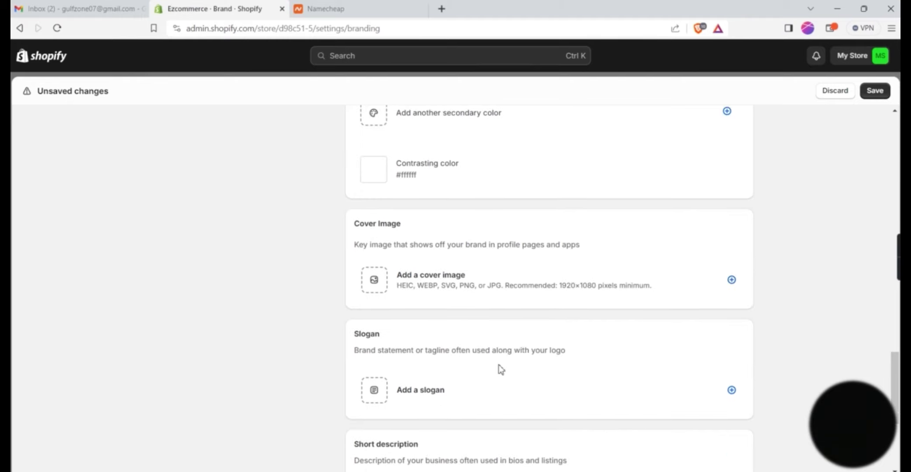
scroll(499, 369, down, 1)
click(407, 333)
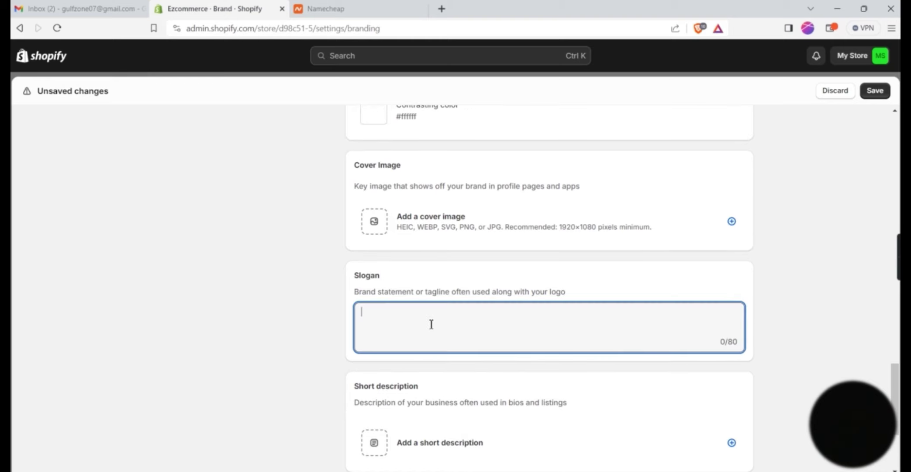
key(ctrl+a)
text(Wh)
key(ctrl+a)
text(You)
key(Tab)
scroll(537, 341, down, 4)
click(470, 279)
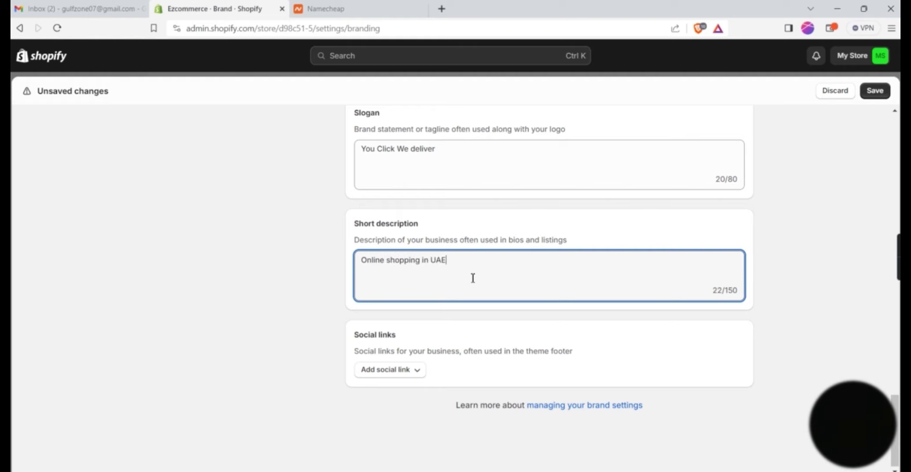
click(408, 370)
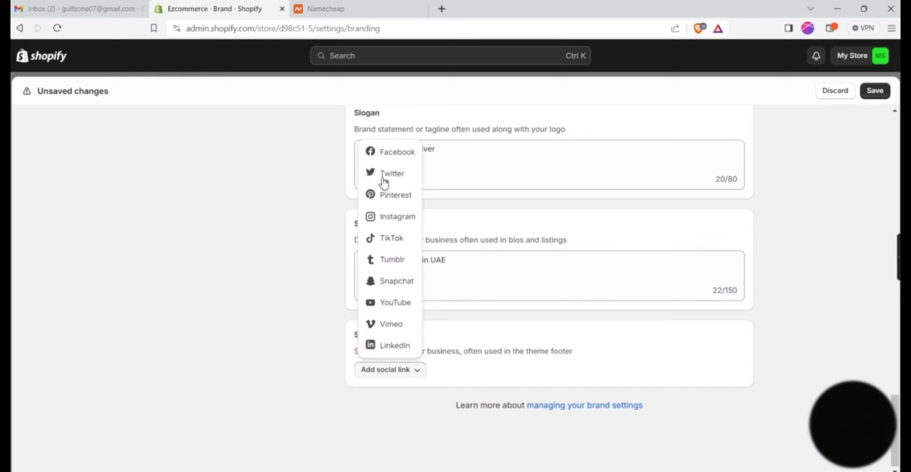
click(387, 154)
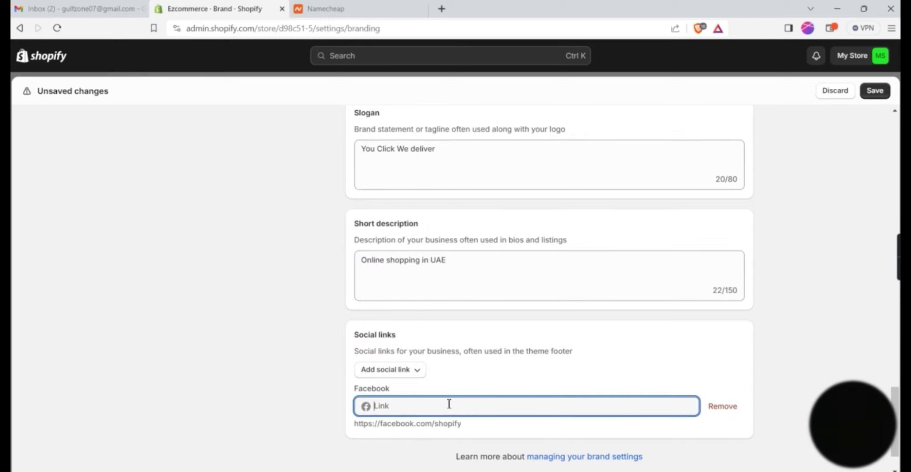
click(728, 407)
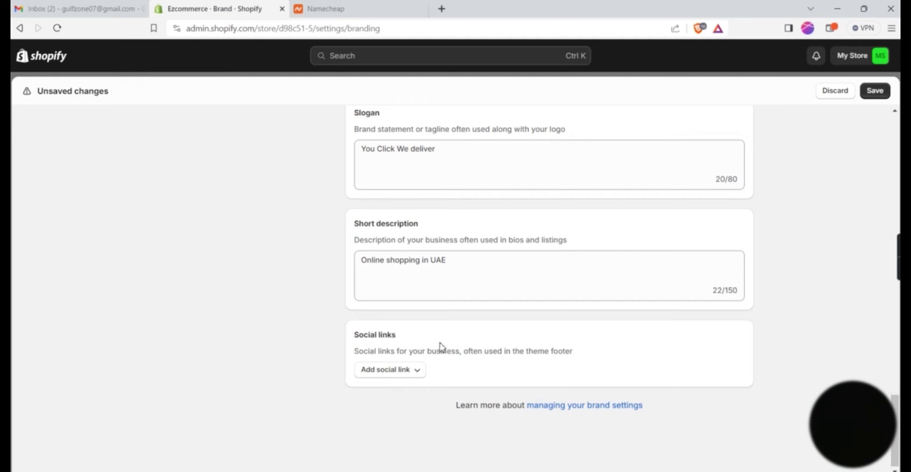
click(409, 375)
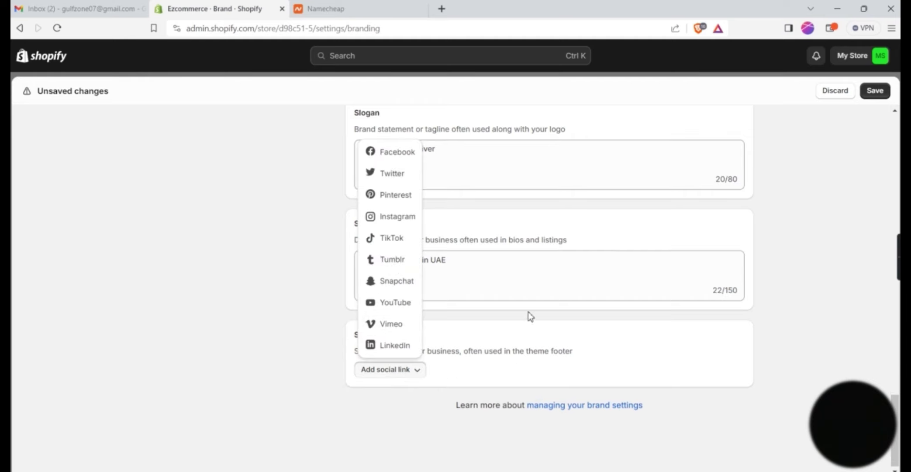
- Save the branding changes
scroll(647, 323, up, 6)
scroll(647, 324, up, 10)
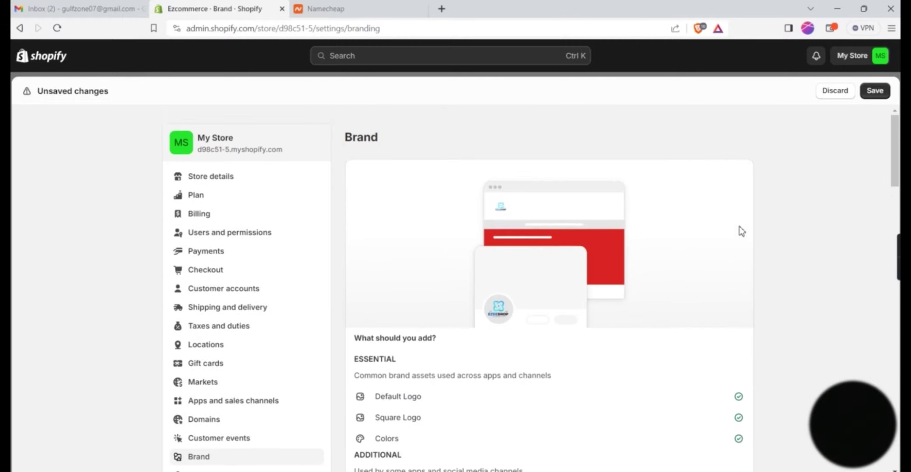
click(873, 92)
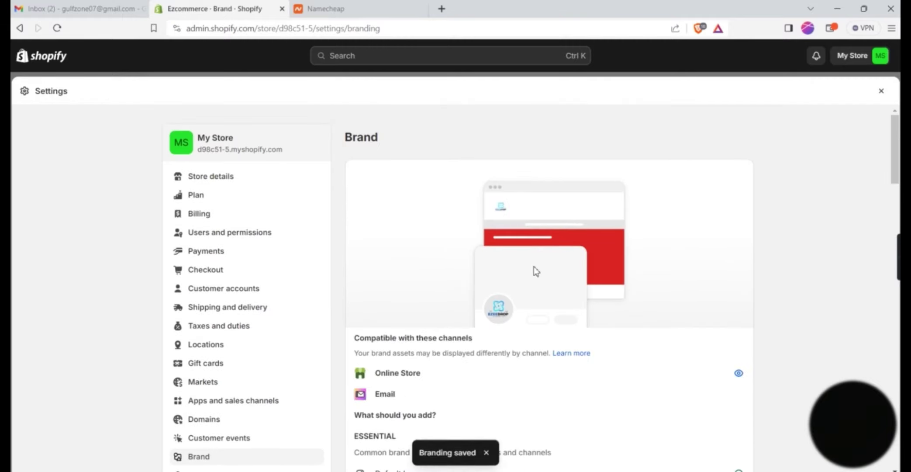
- Switch to the PowerPoint slide listing the basic Shopify settings and check the Policies item after Brand
key(alt+Tab)
drag(376, 302, 325, 230)
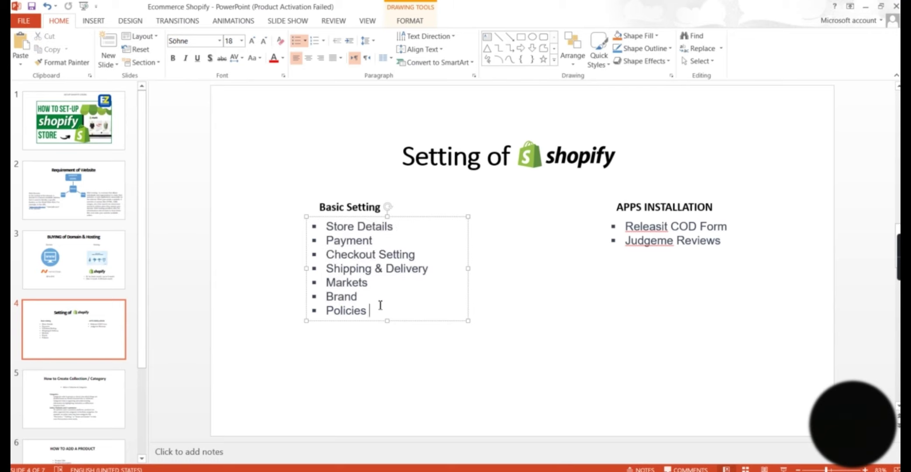
drag(380, 308, 352, 311)
- Switch back to Shopify and open the store's Policies settings
key(alt+Tab)
scroll(265, 399, down, 3)
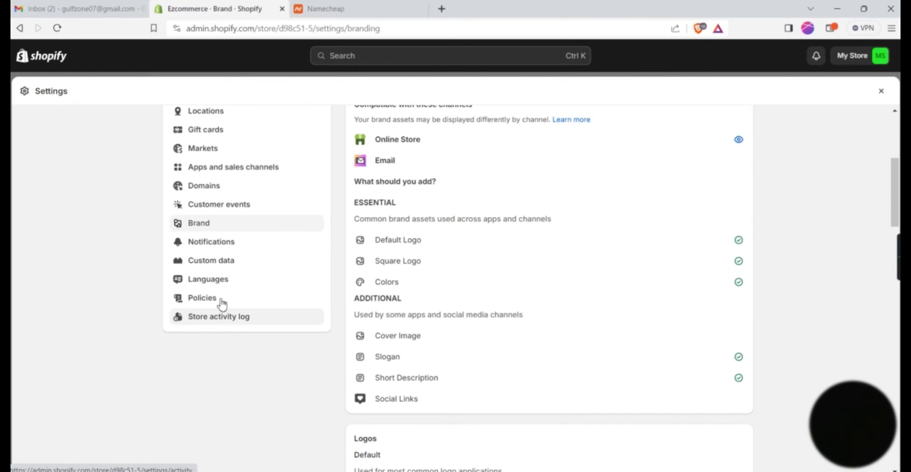
click(221, 299)
click(222, 298)
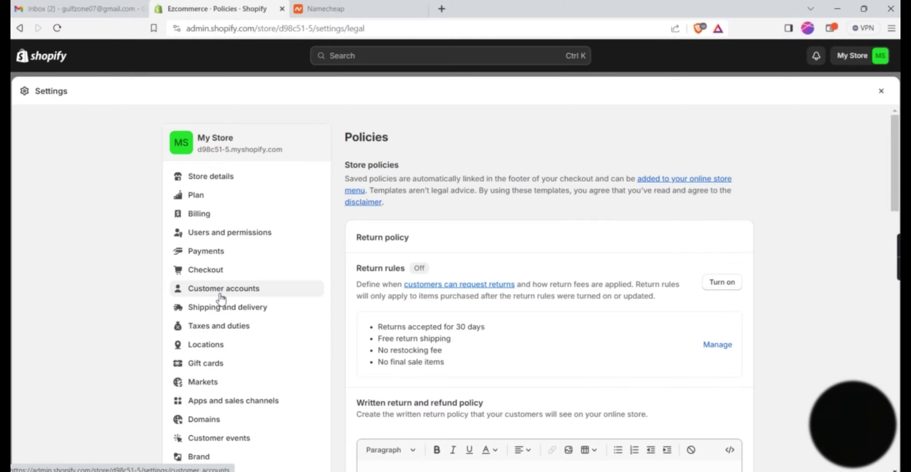
- Examine the return rules and the text areas for the written return and refund policy and the privacy policy
scroll(484, 366, down, 5)
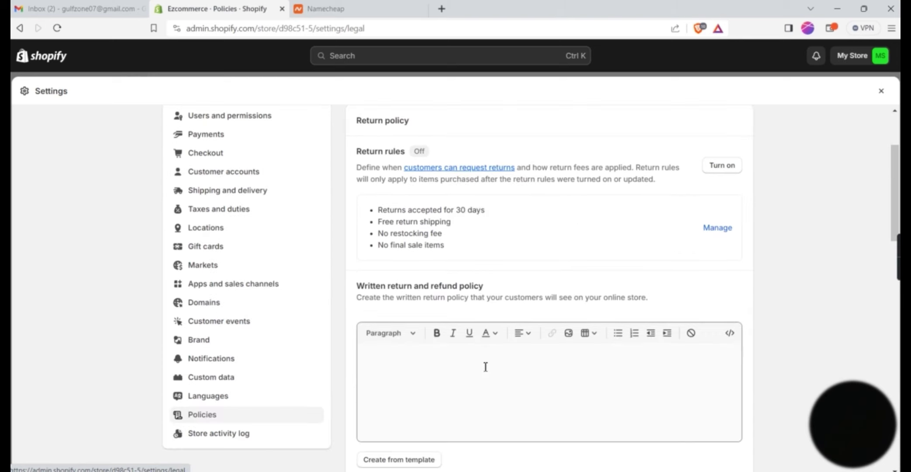
scroll(484, 366, up, 4)
scroll(484, 366, down, 2)
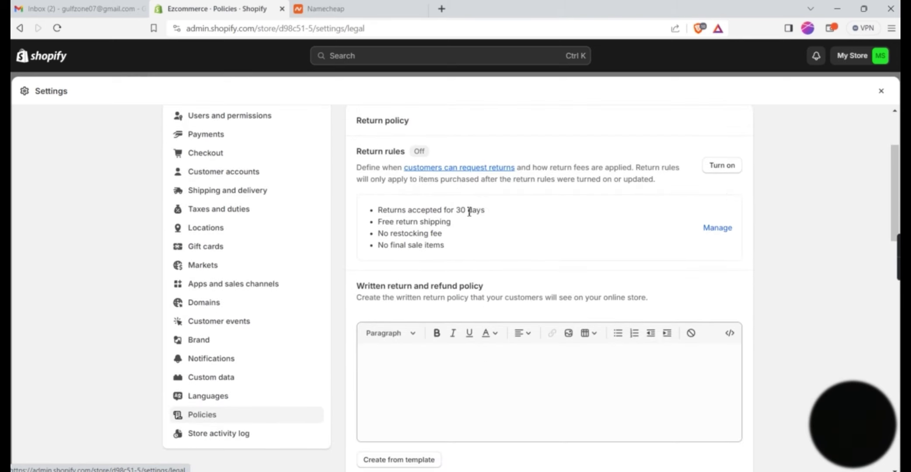
drag(470, 253, 385, 211)
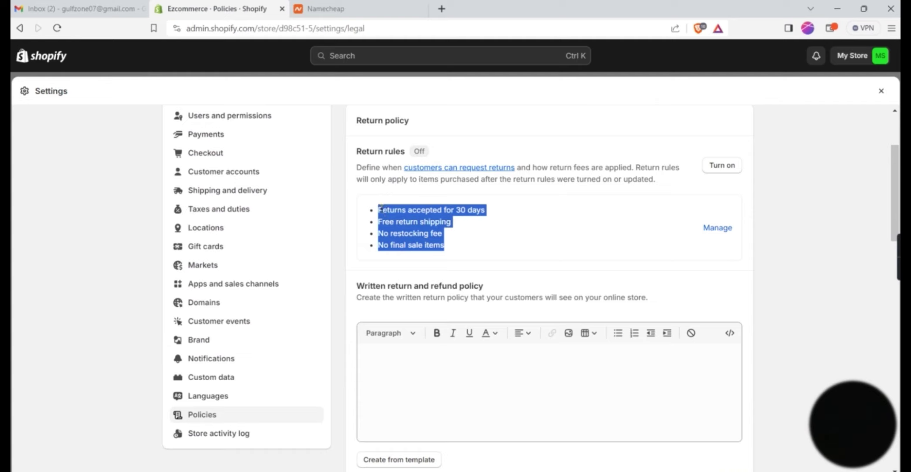
scroll(489, 255, down, 7)
click(468, 295)
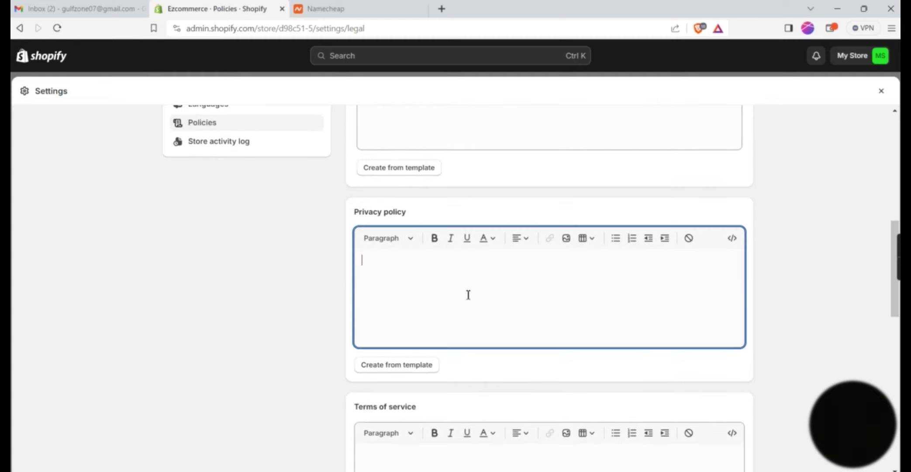
scroll(437, 262, up, 3)
scroll(454, 332, up, 2)
click(459, 279)
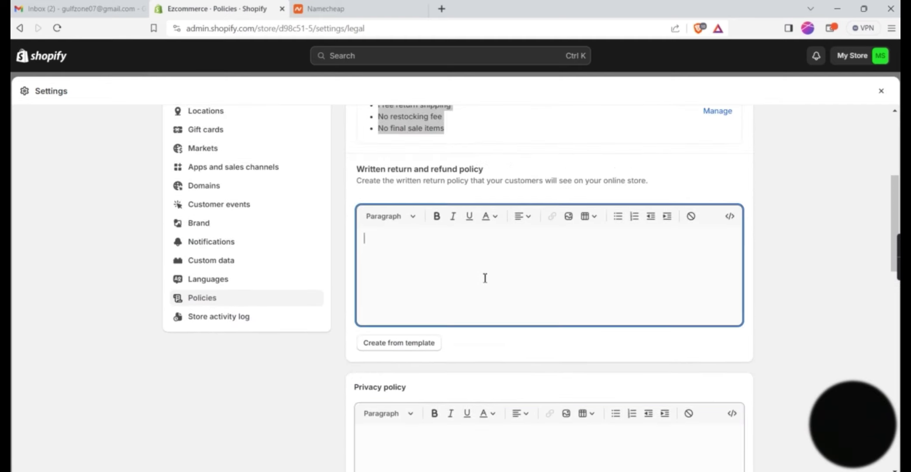
- Examine the terms of service, shipping policy and contact information sections, and look over the whole Policies page again
scroll(504, 272, down, 10)
scroll(506, 273, down, 8)
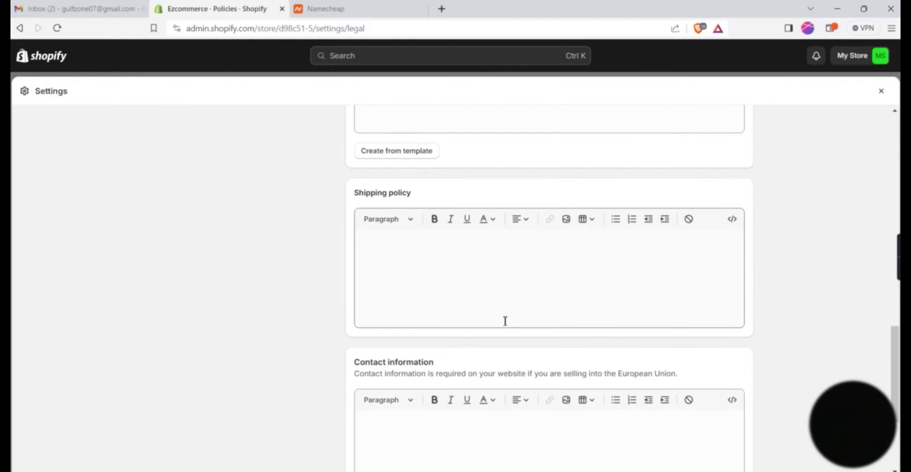
click(487, 327)
scroll(554, 339, up, 4)
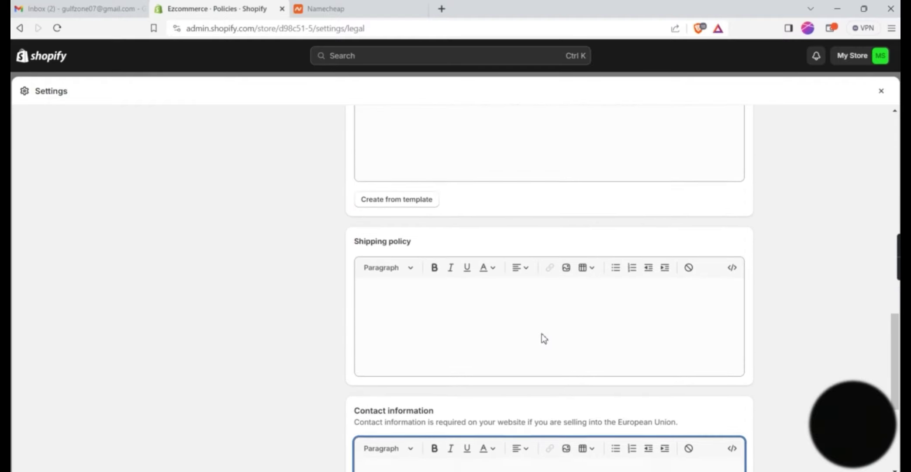
click(531, 322)
scroll(524, 306, up, 2)
click(451, 189)
scroll(496, 227, up, 6)
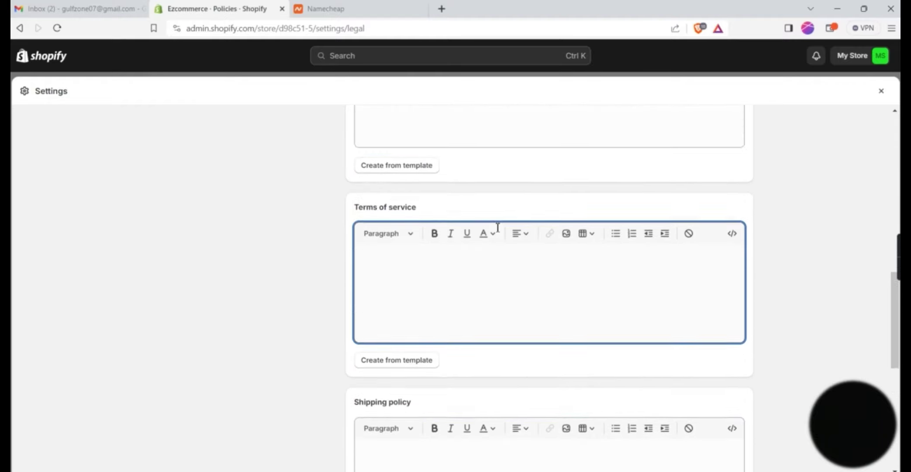
click(486, 271)
scroll(480, 262, up, 3)
click(459, 207)
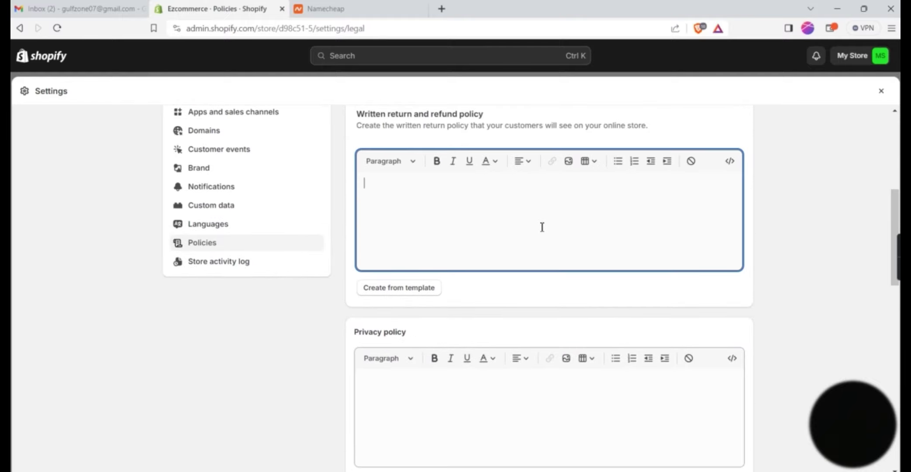
scroll(559, 235, up, 6)
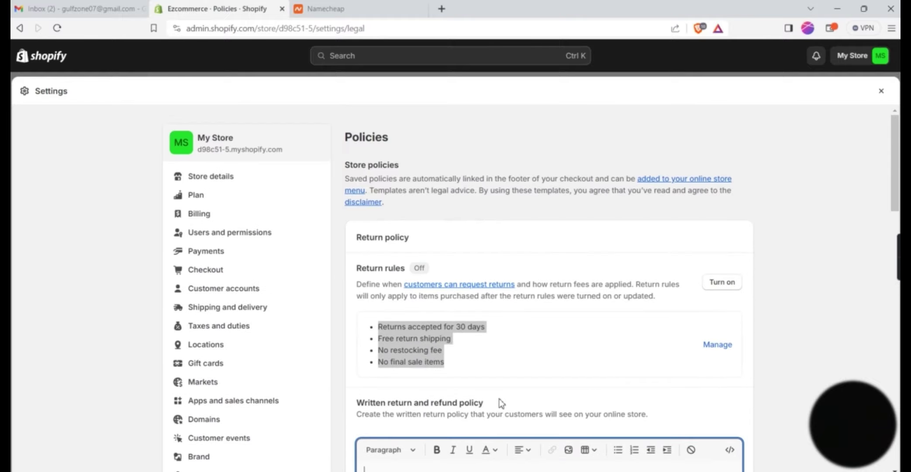
scroll(648, 341, down, 14)
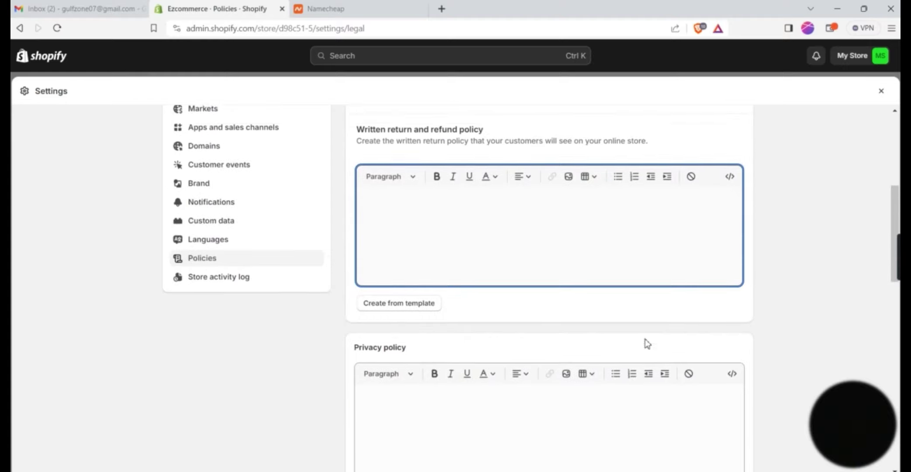
scroll(645, 340, down, 8)
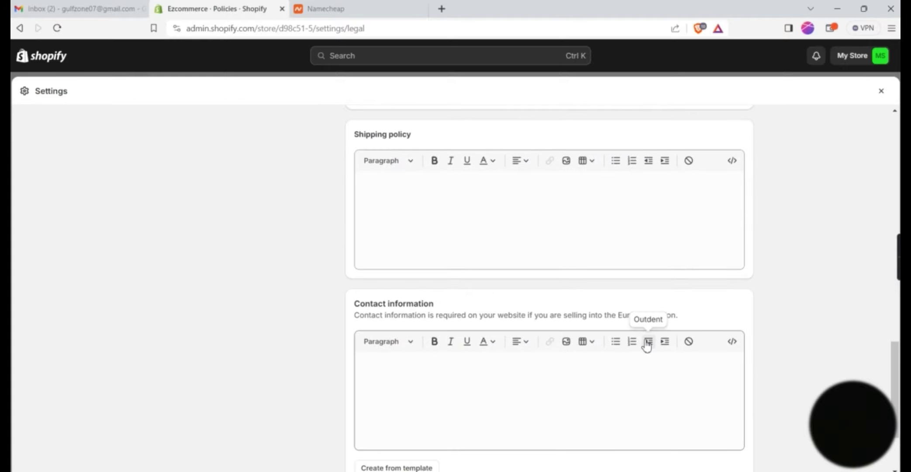
scroll(641, 345, up, 1)
scroll(641, 345, up, 16)
scroll(641, 345, down, 3)
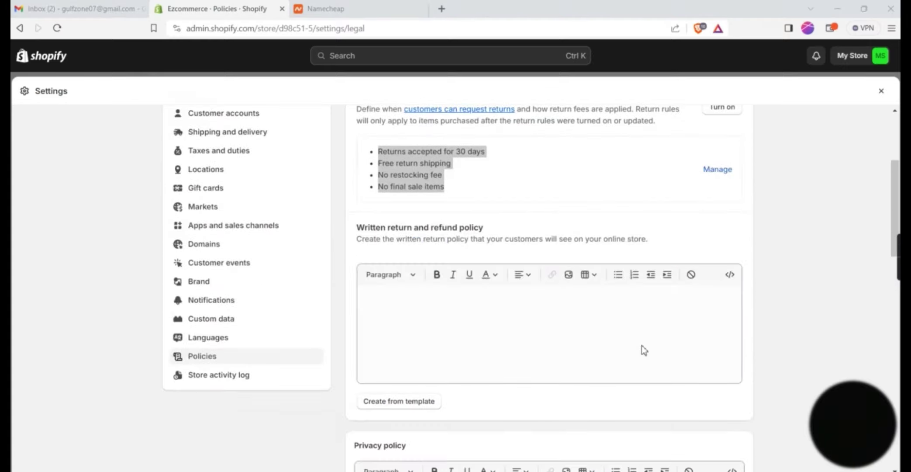
- Switch to the PowerPoint slide and review the Basic Setting checklist from Store Details to Policies
key(alt+Tab)
click(413, 204)
click(447, 322)
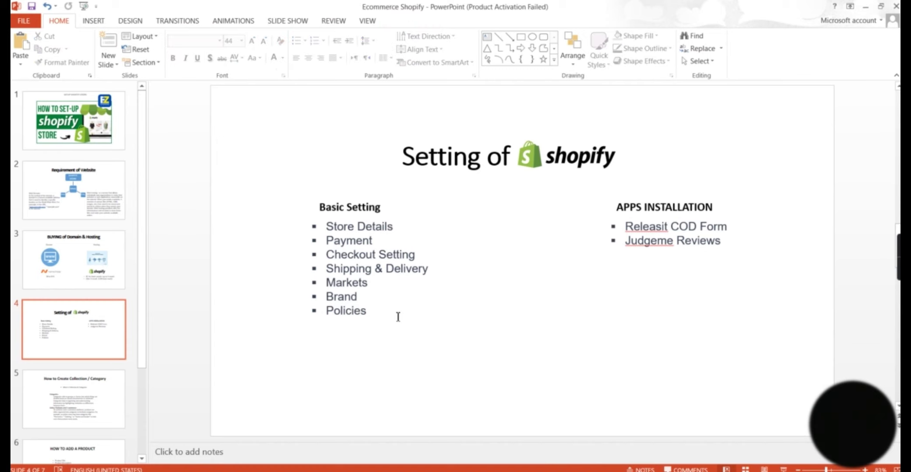
mouse_move(398, 317)
mouse_down()
mouse_move(373, 305)
mouse_move(321, 199)
mouse_up()
click(412, 261)
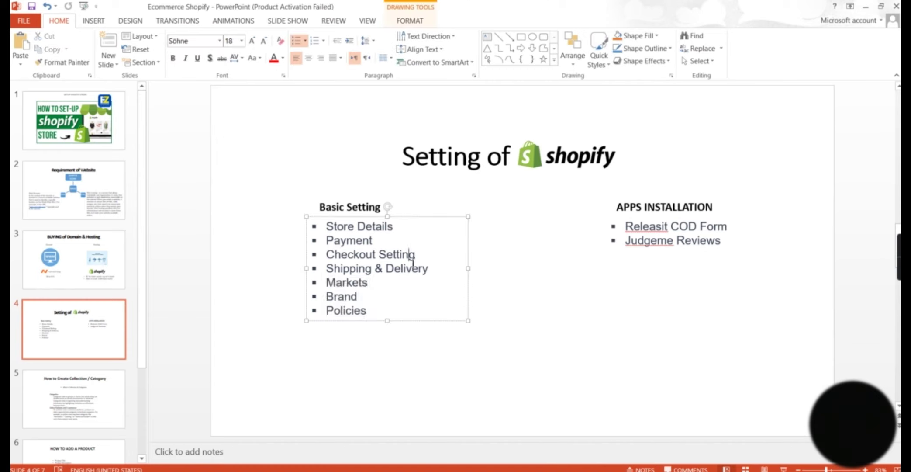
click(527, 309)
- Switch back to Shopify, leave the store settings and open the admin Home page
key(alt+Tab)
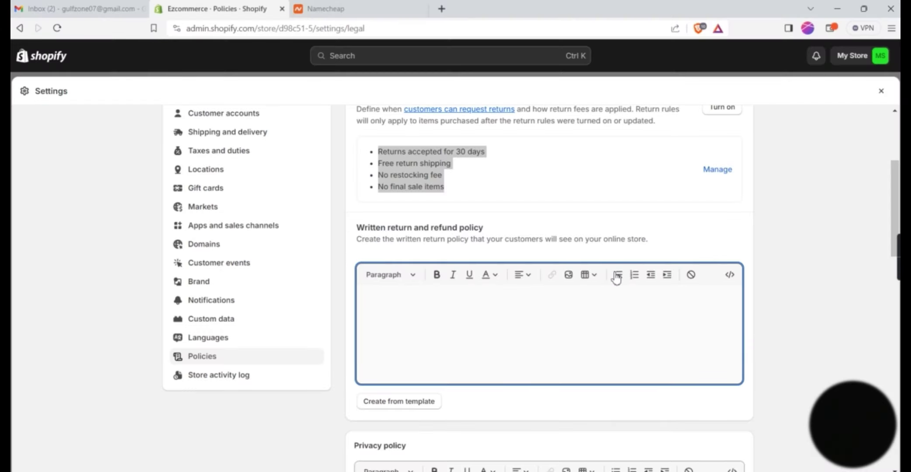
scroll(736, 203, up, 4)
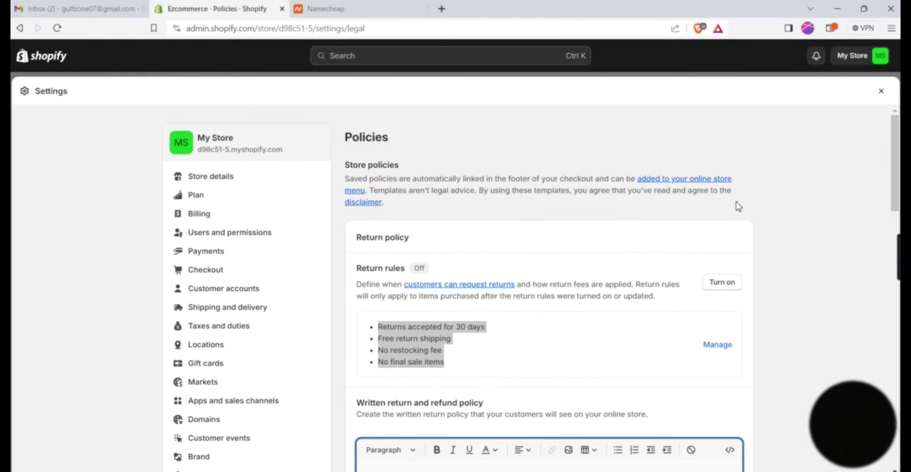
click(881, 92)
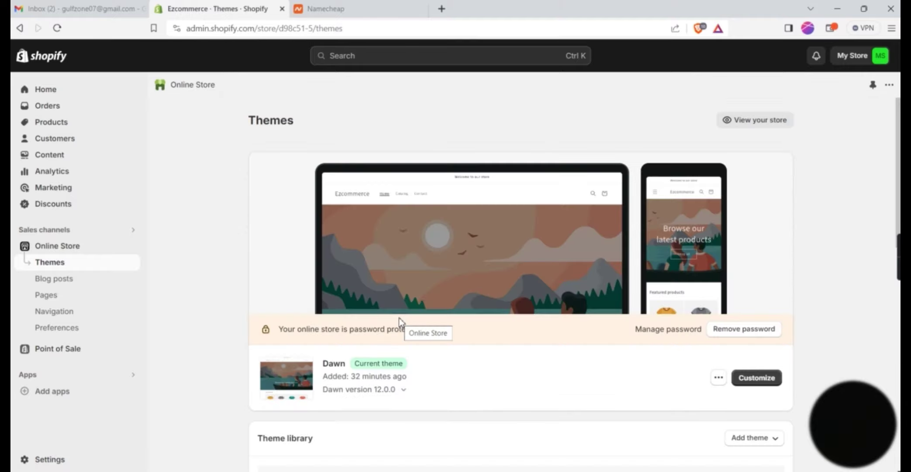
click(44, 89)
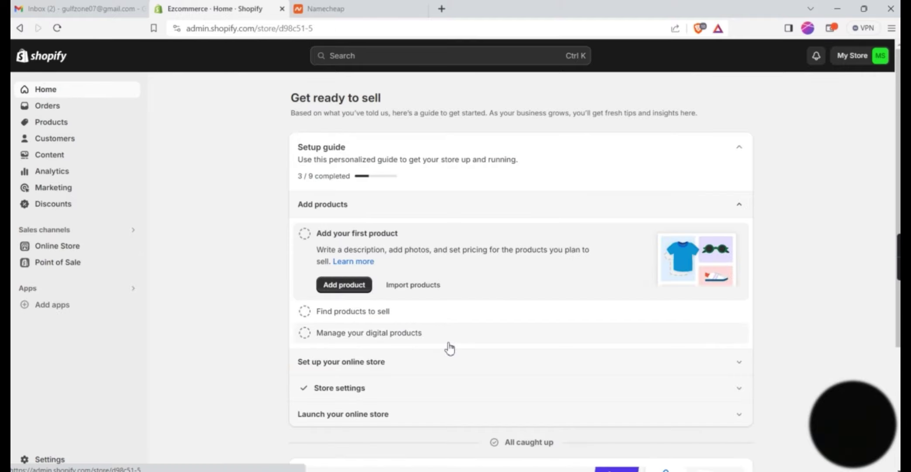